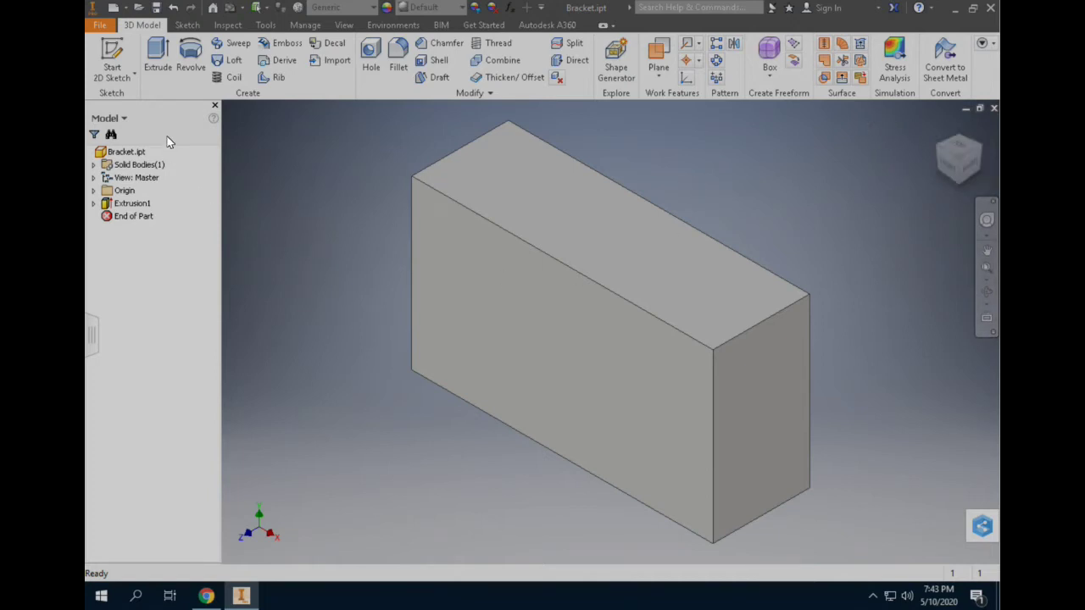
Step: Start a 2D sketch on the block's large front face and project the face outline into it
{"action": "left_click", "coordinate": [117, 56]}
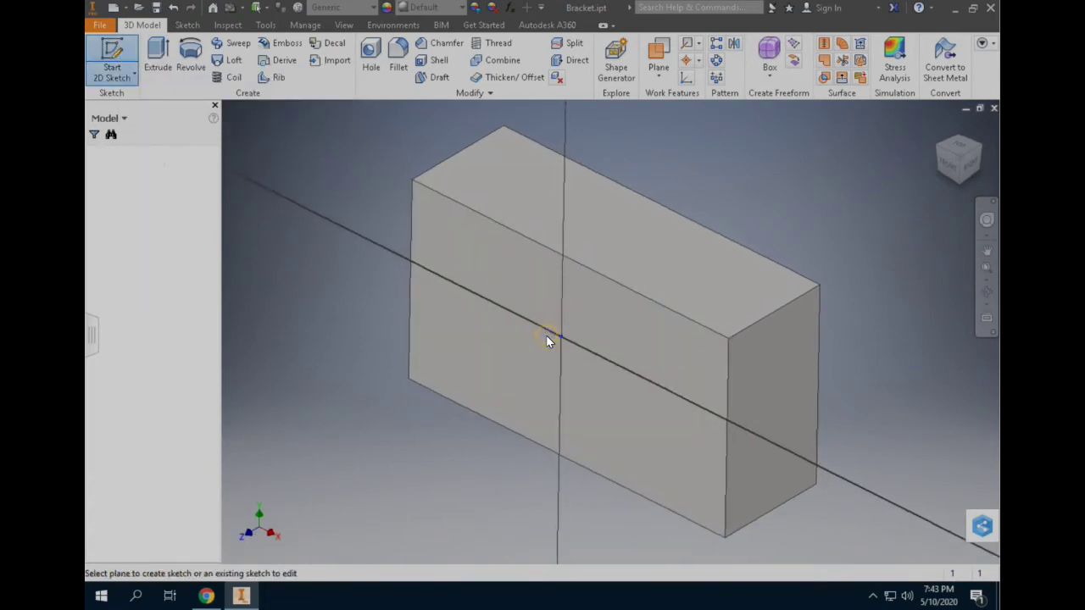
{"action": "left_click", "coordinate": [547, 338]}
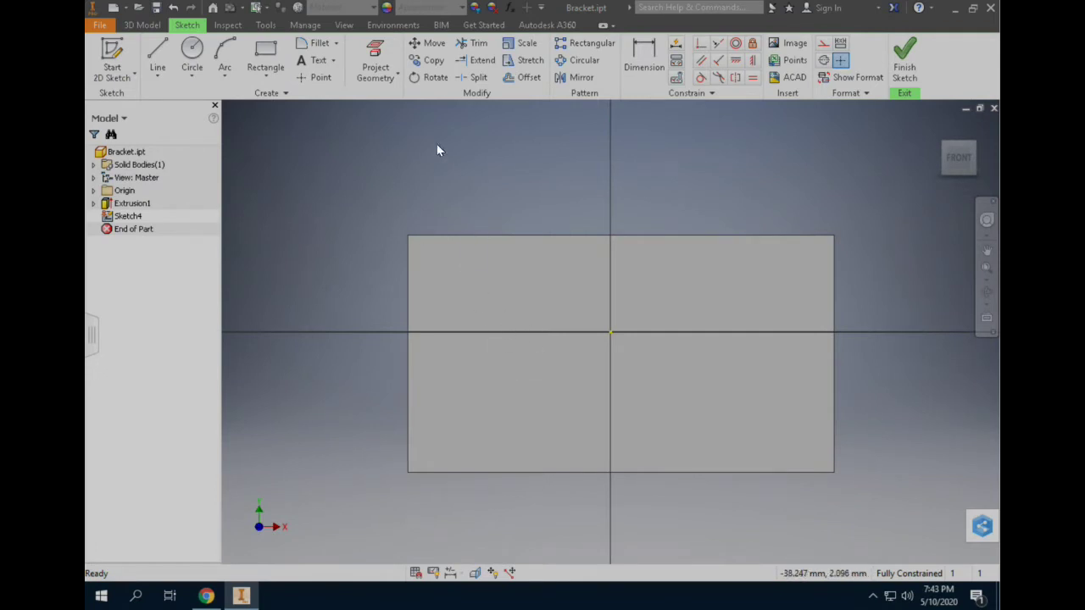
{"action": "left_click", "coordinate": [390, 73]}
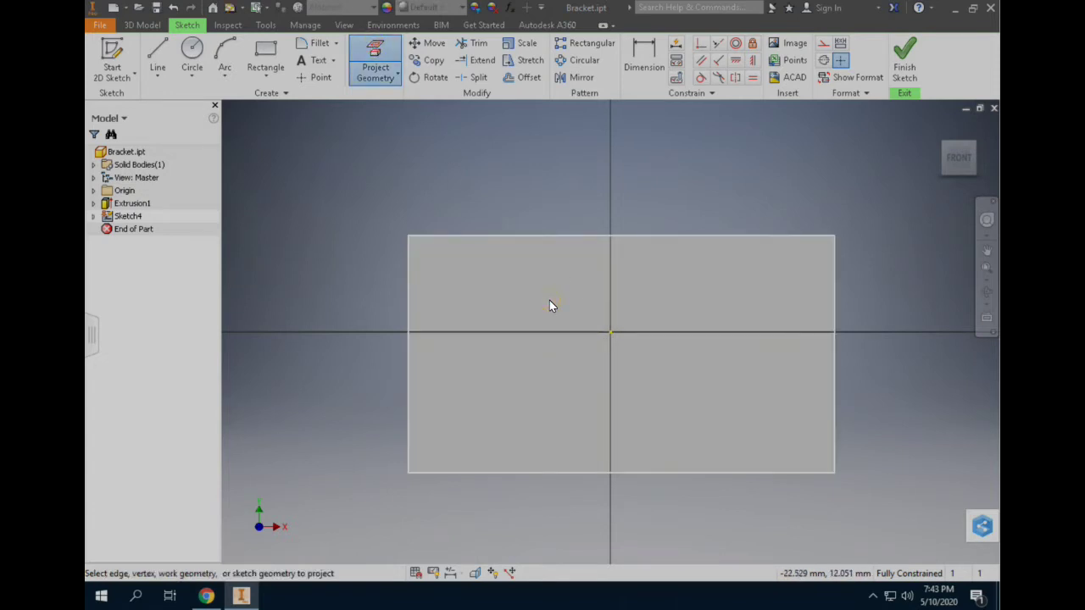
{"action": "left_click", "coordinate": [549, 301]}
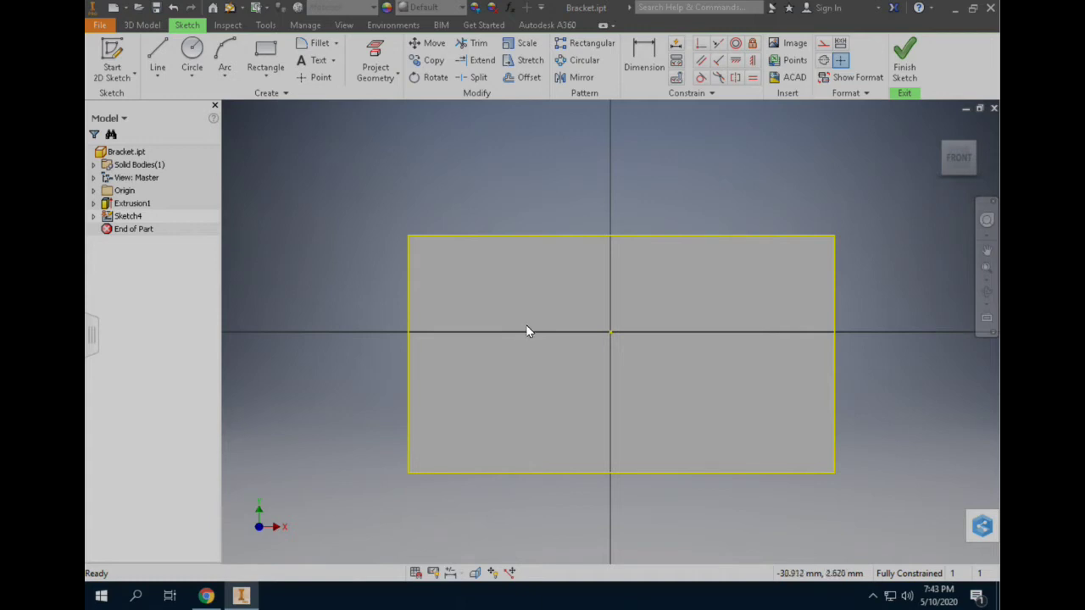
Step: Sketch two corner rectangles inward from the face's upper corners, about 38 × 60 mm at the left and 41 × 62 mm at the right
{"action": "left_click", "coordinate": [270, 49]}
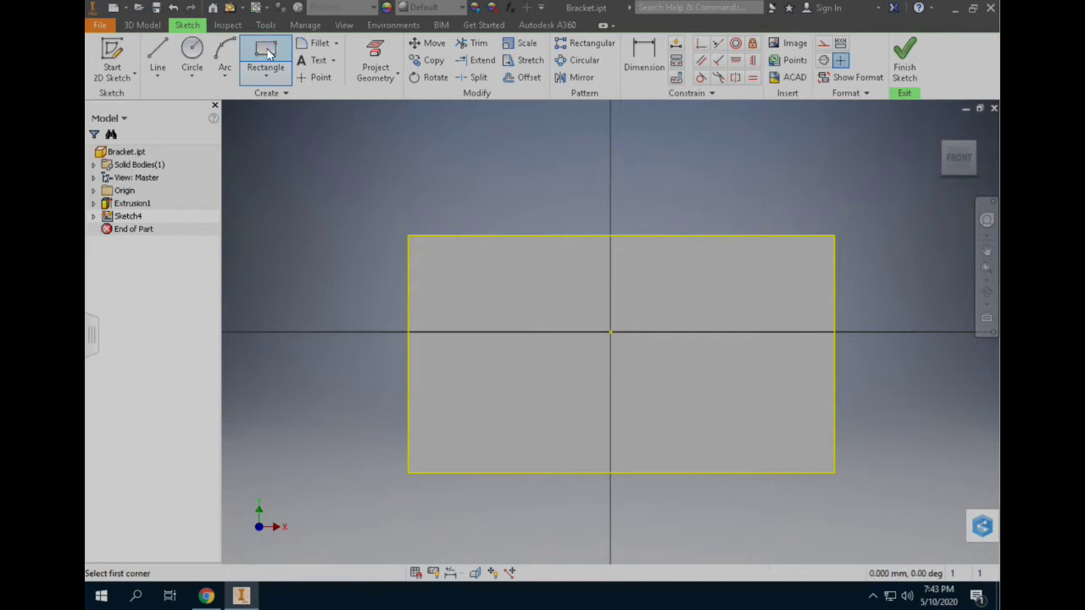
{"action": "left_click", "coordinate": [409, 237]}
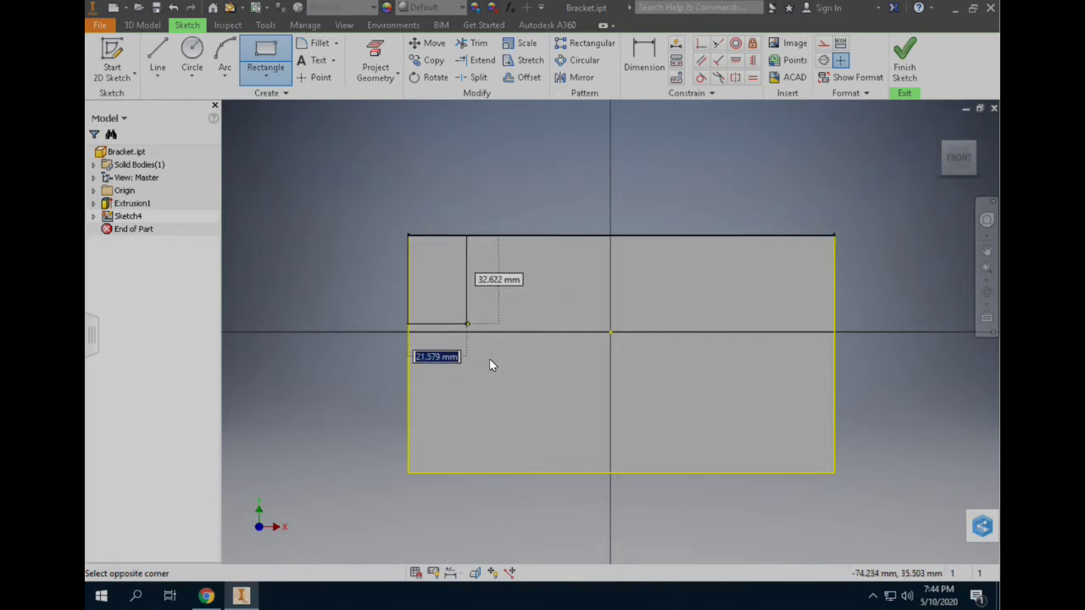
{"action": "left_click", "coordinate": [510, 397]}
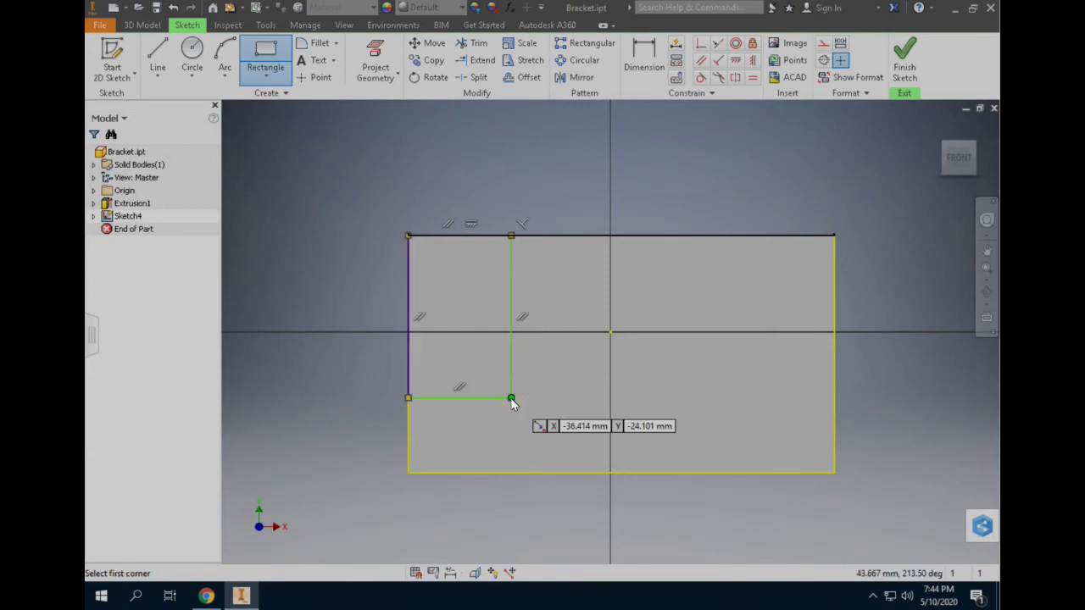
{"action": "left_click", "coordinate": [834, 236]}
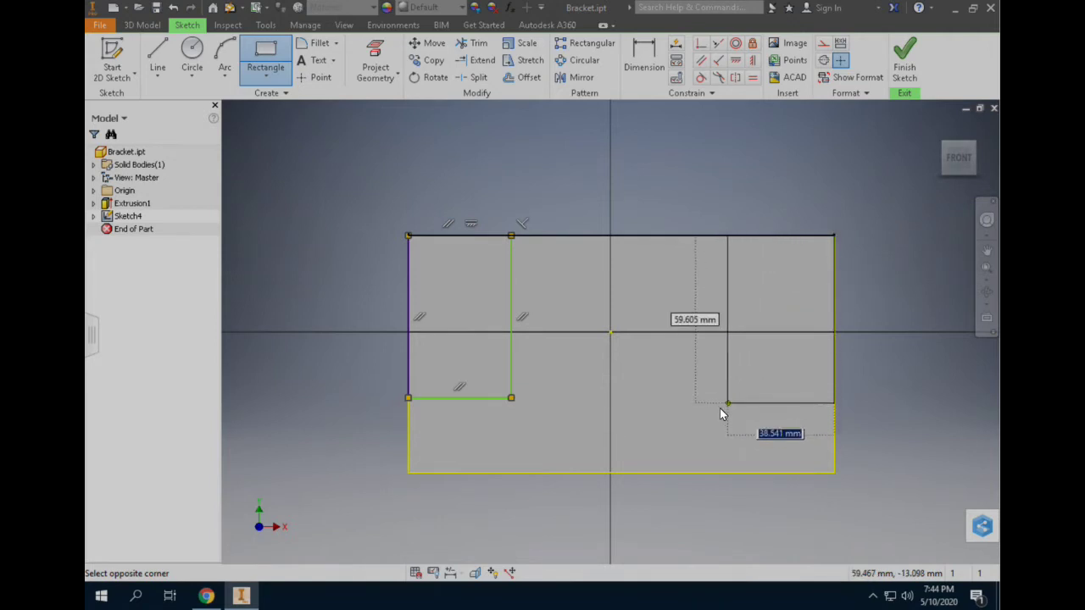
{"action": "left_click", "coordinate": [721, 404]}
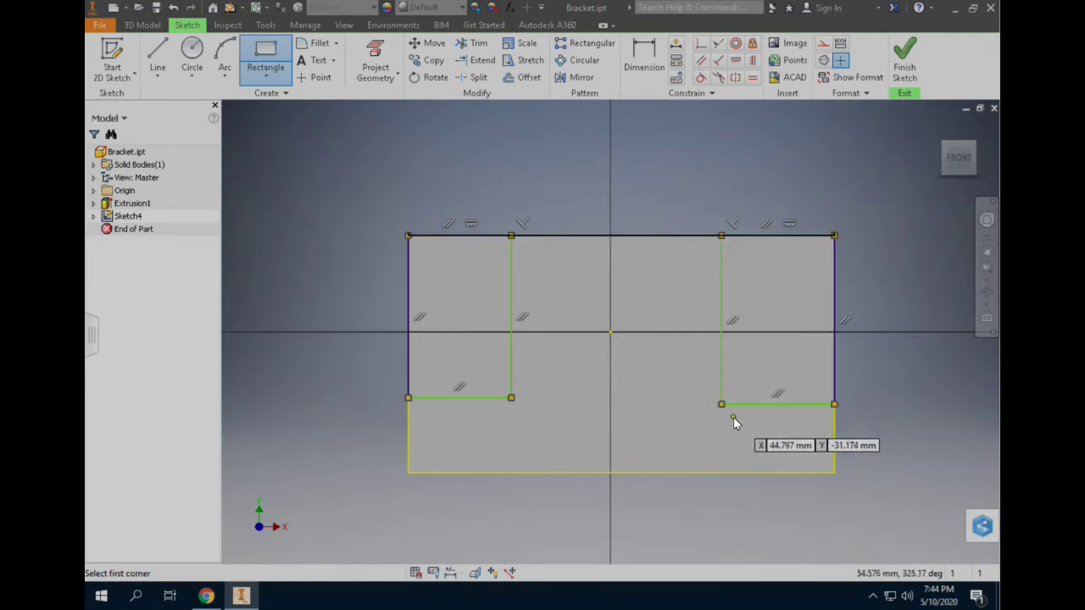
{"action": "key", "text": "Escape"}
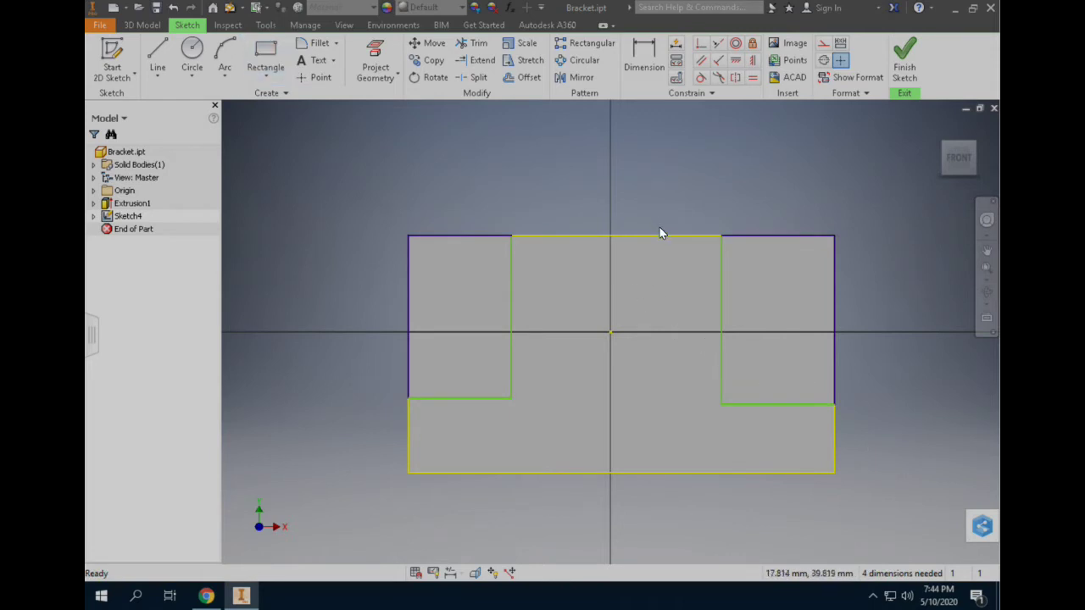
Step: Dimension the left rectangle's width as 32 mm, placing the dimension above the face
{"action": "left_click", "coordinate": [640, 64]}
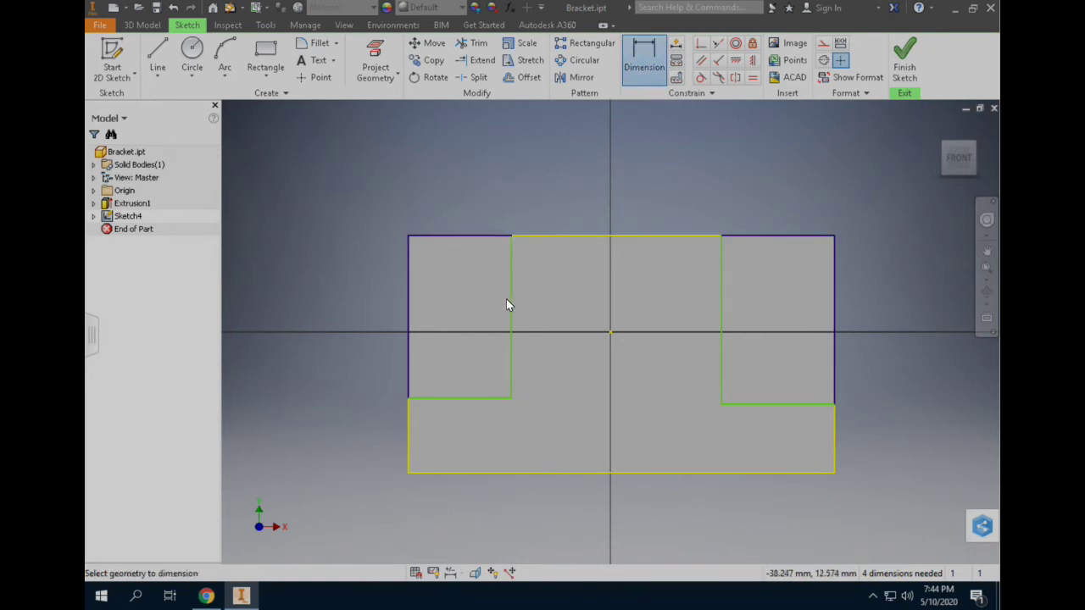
{"action": "left_click", "coordinate": [407, 269]}
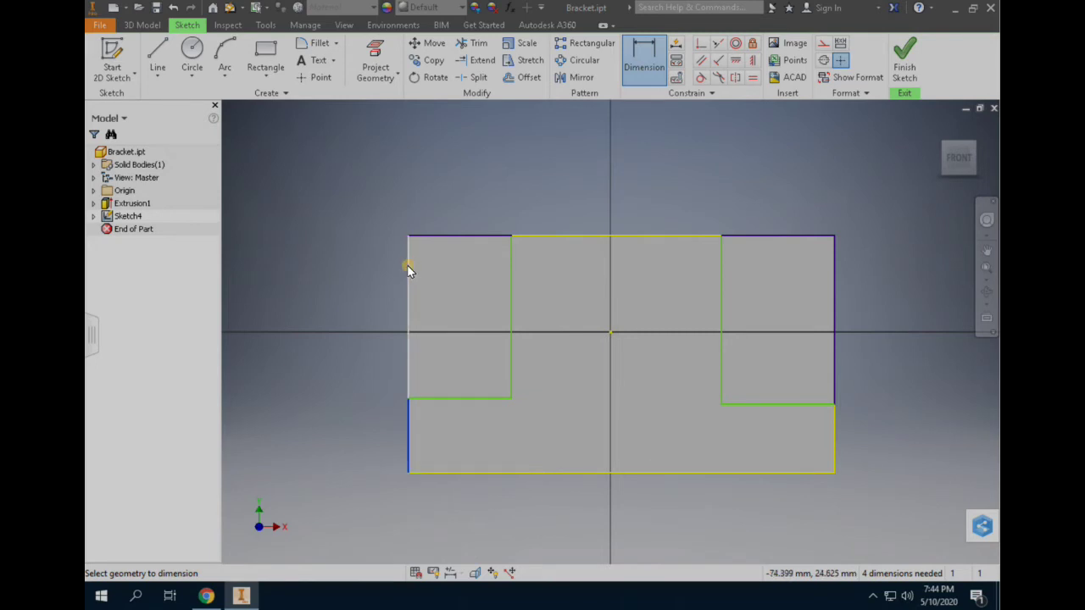
{"action": "left_click", "coordinate": [511, 279]}
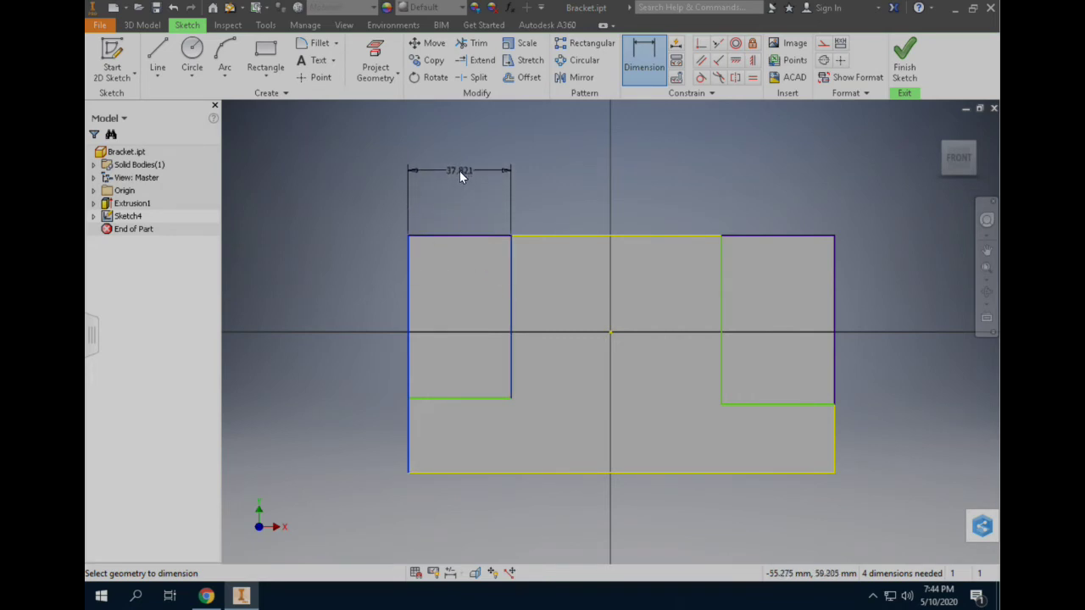
{"action": "left_click", "coordinate": [460, 170]}
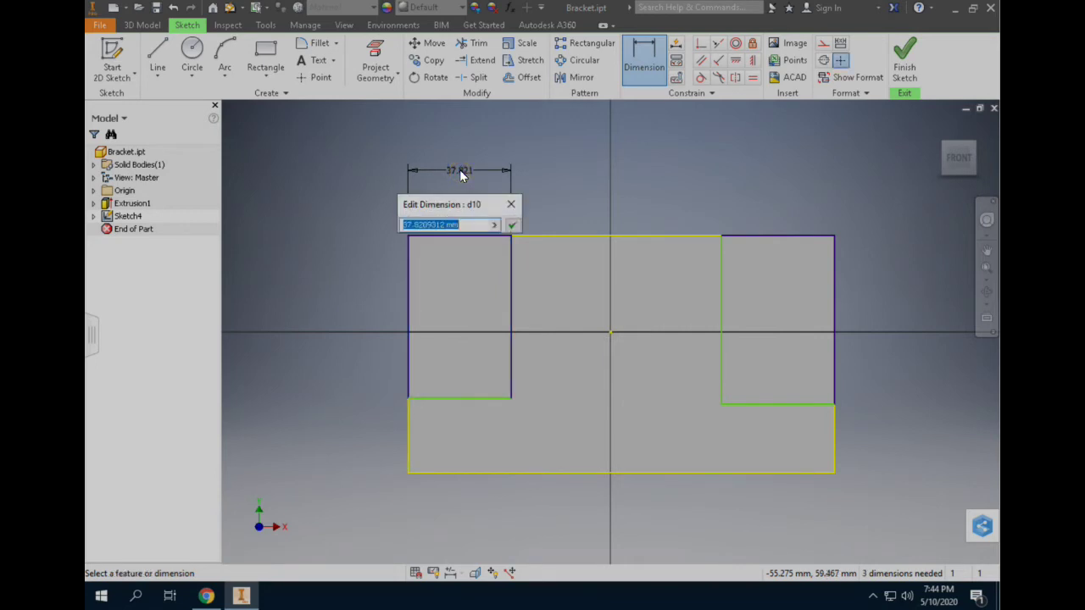
{"action": "type", "text": "32"}
{"action": "key", "text": "Return"}
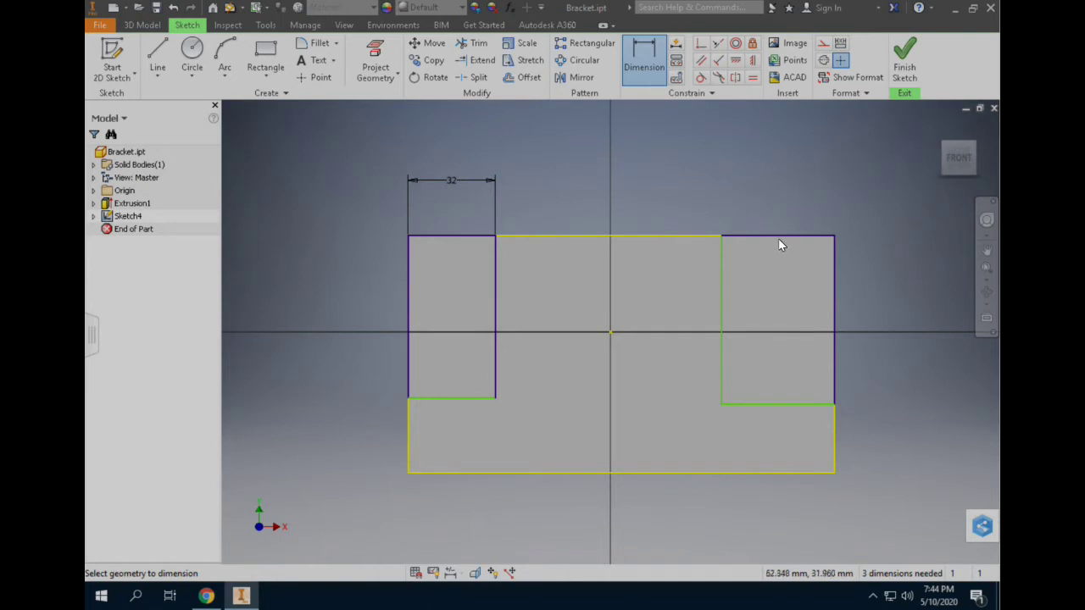
Step: Dimension the right rectangle's width as 32 mm, placing the dimension above the face
{"action": "left_click", "coordinate": [835, 273]}
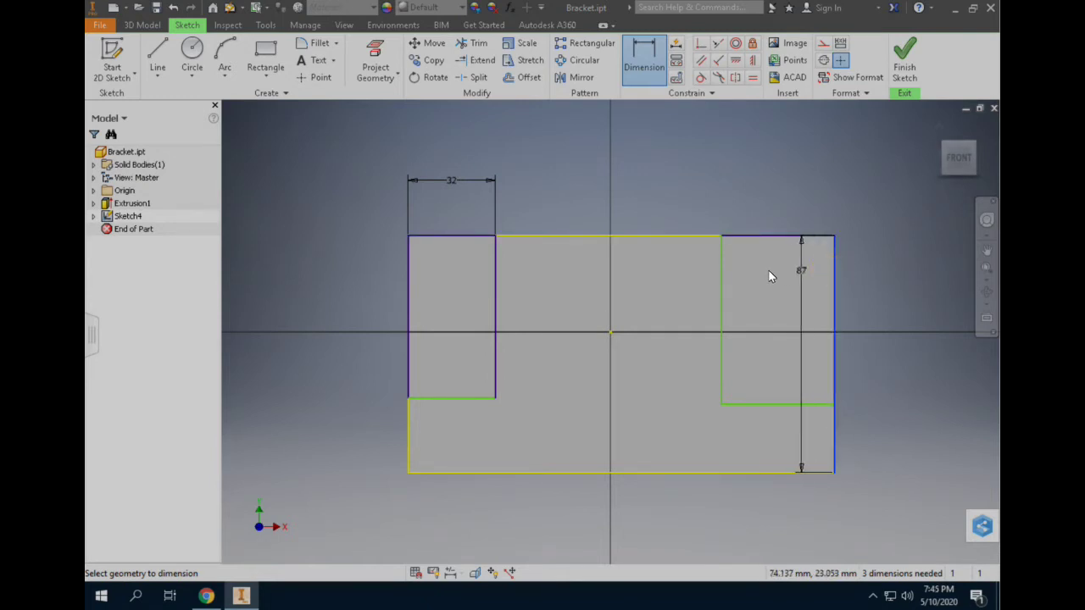
{"action": "left_click", "coordinate": [723, 276]}
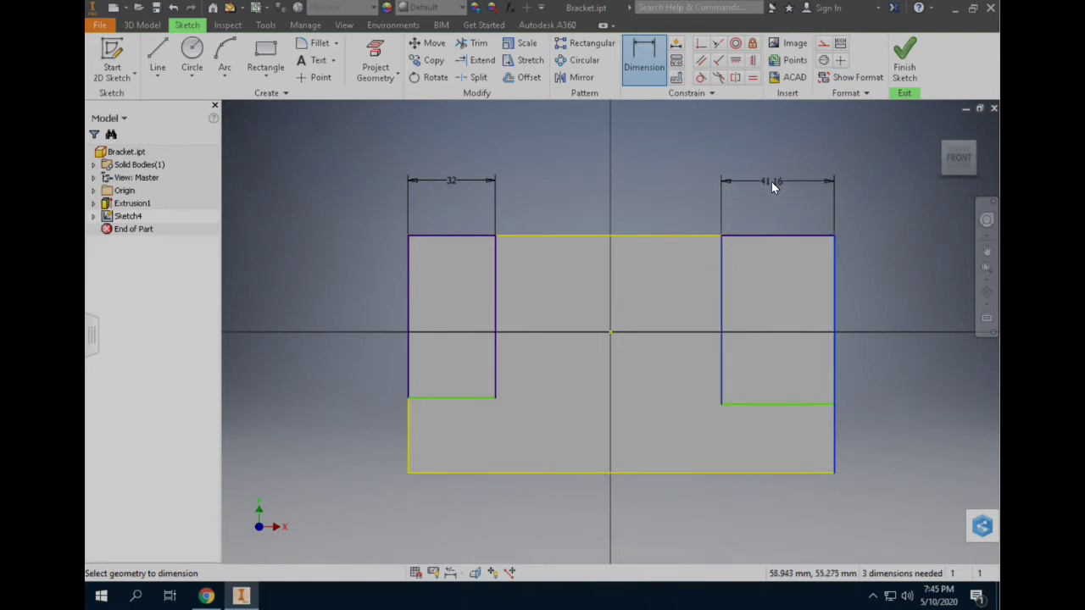
{"action": "left_click", "coordinate": [772, 182]}
{"action": "type", "text": "32"}
{"action": "key", "text": "Return"}
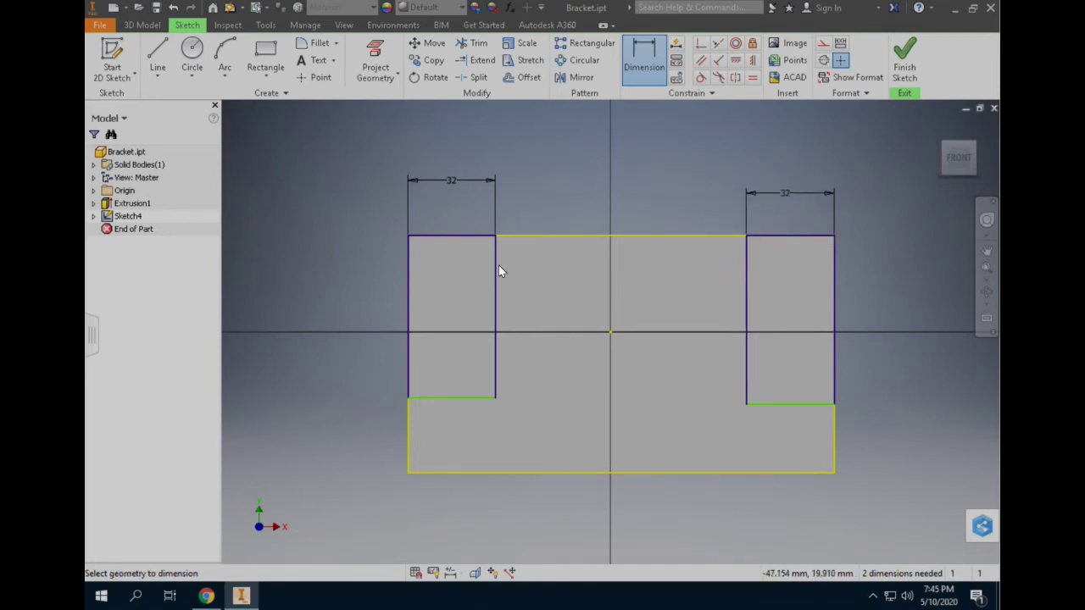
Step: Dimension the left rectangle's height as 65 mm, placing the dimension beside the face
{"action": "left_click", "coordinate": [464, 235]}
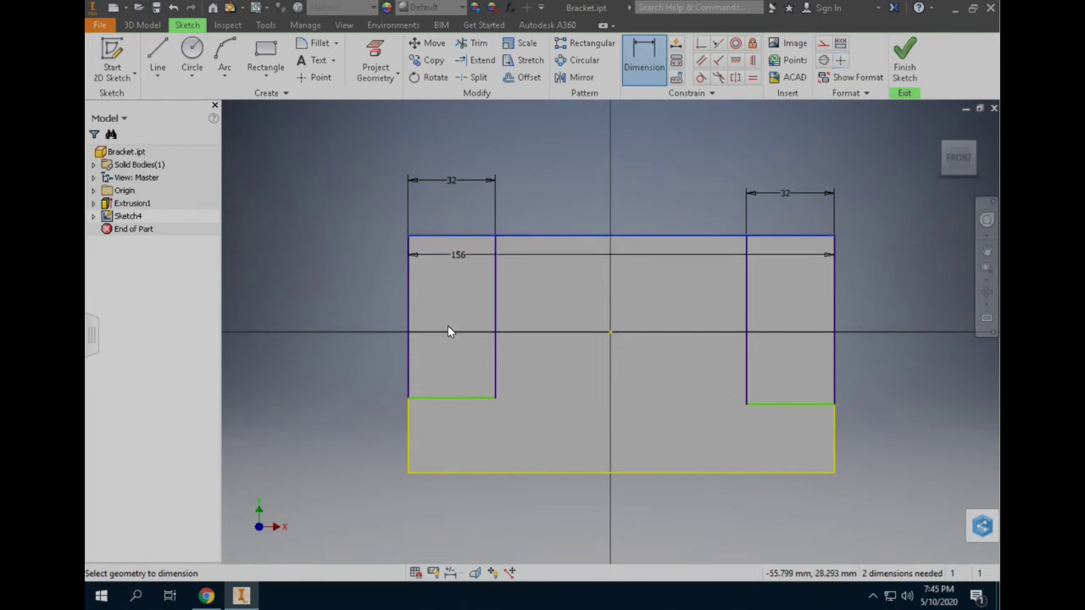
{"action": "left_click", "coordinate": [456, 396]}
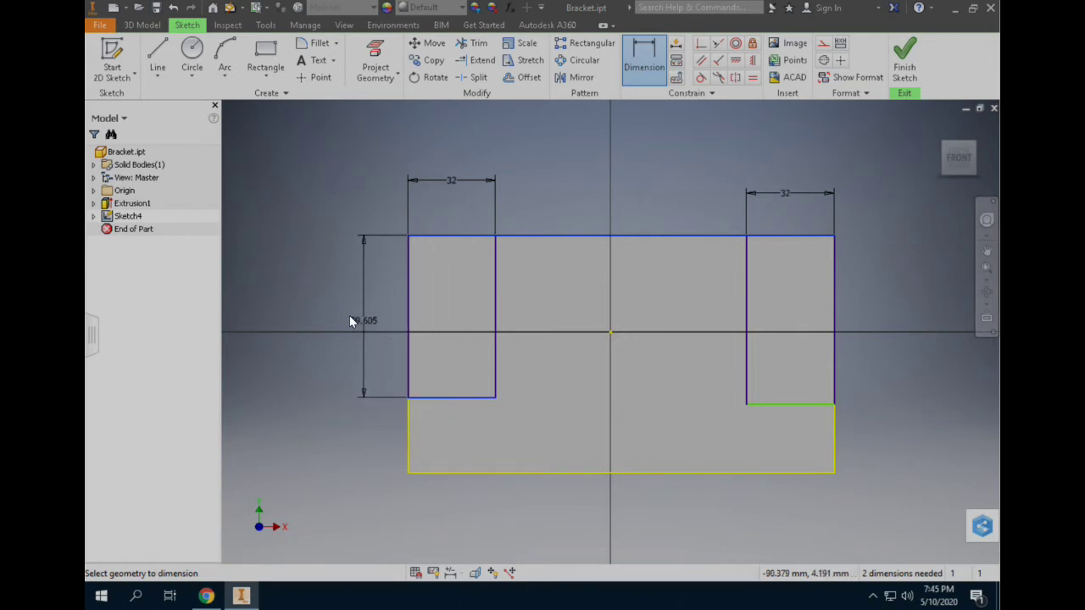
{"action": "left_click", "coordinate": [343, 311]}
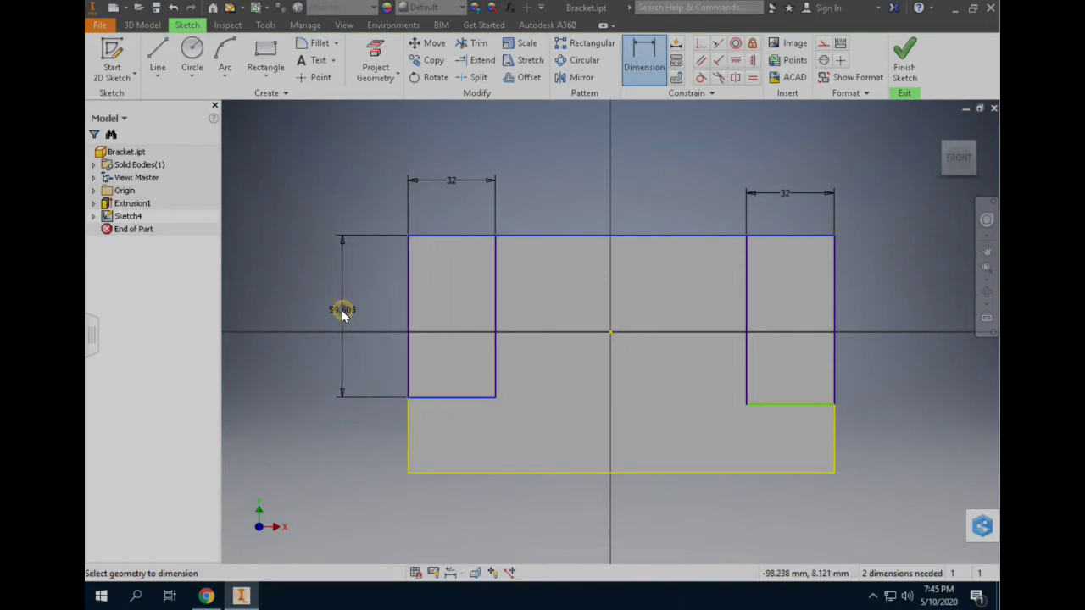
{"action": "type", "text": "65"}
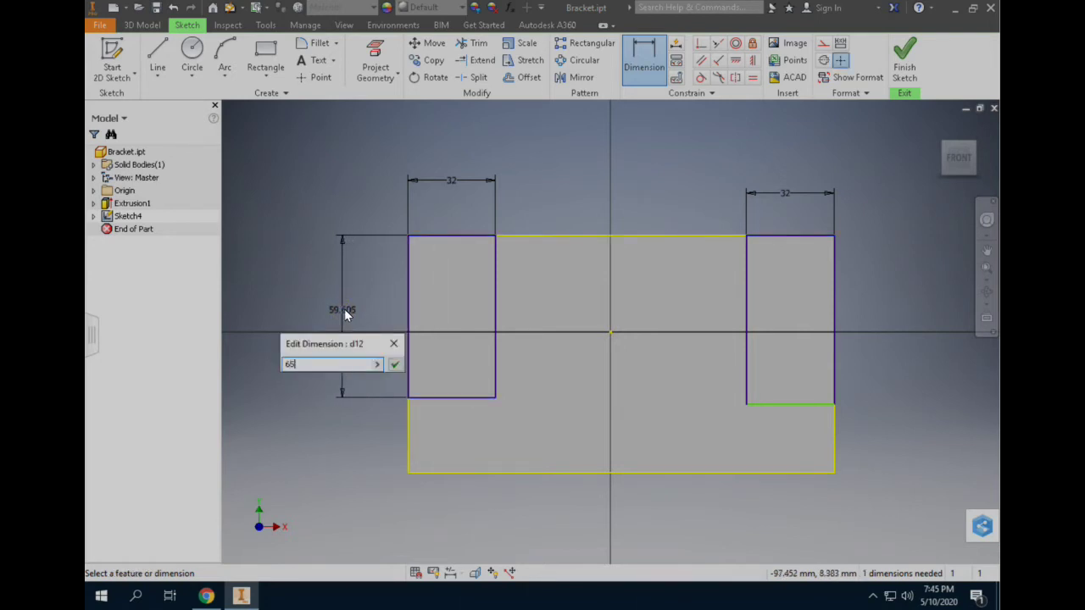
{"action": "key", "text": "Return"}
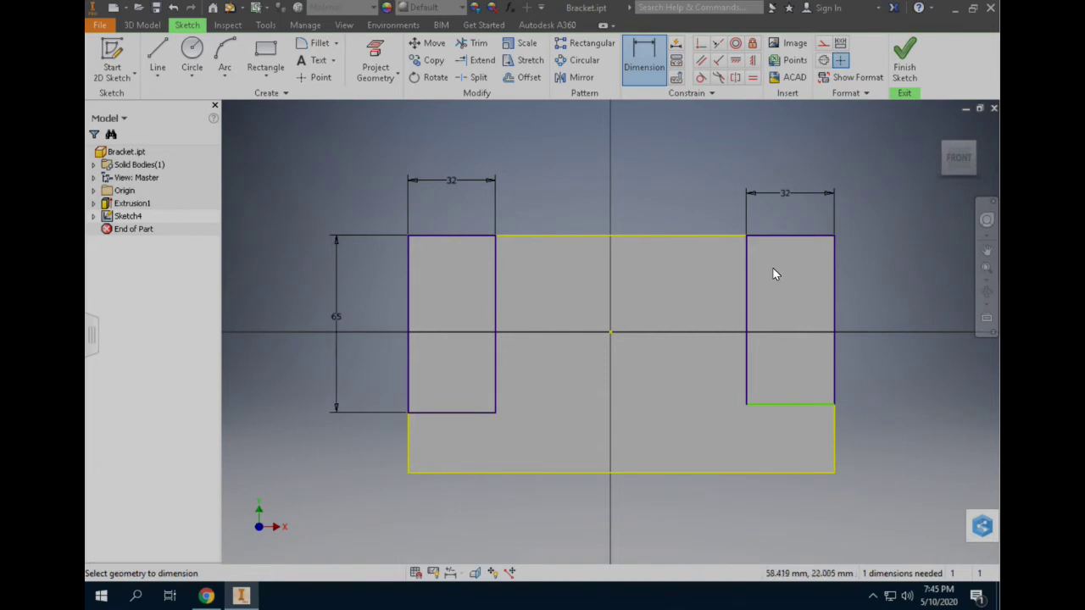
Step: Dimension the right rectangle's height as 65 mm, placing the dimension beside the face
{"action": "left_click", "coordinate": [782, 236]}
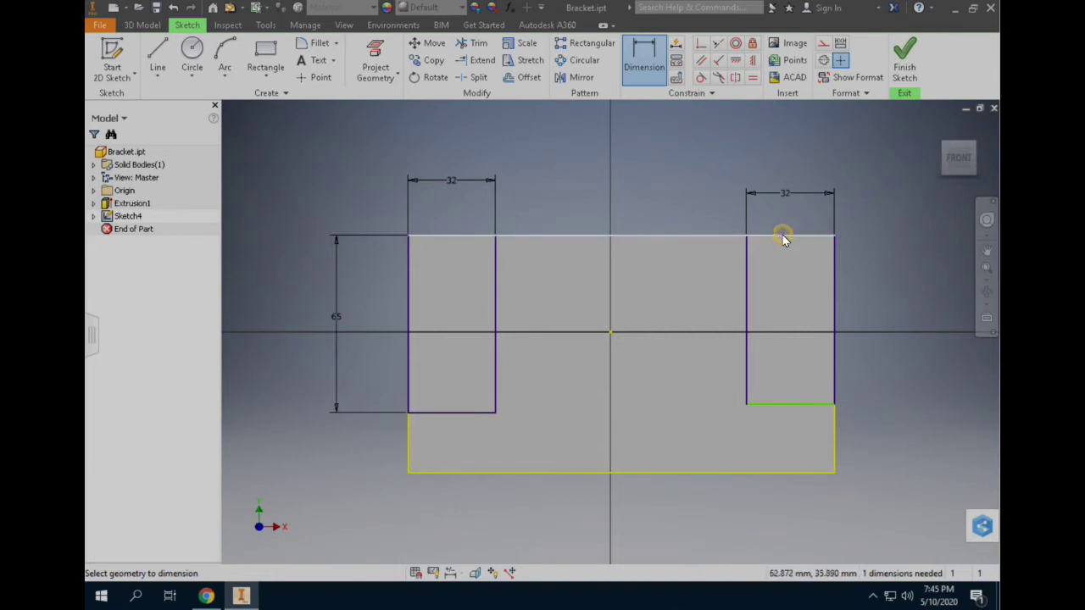
{"action": "left_click", "coordinate": [799, 405]}
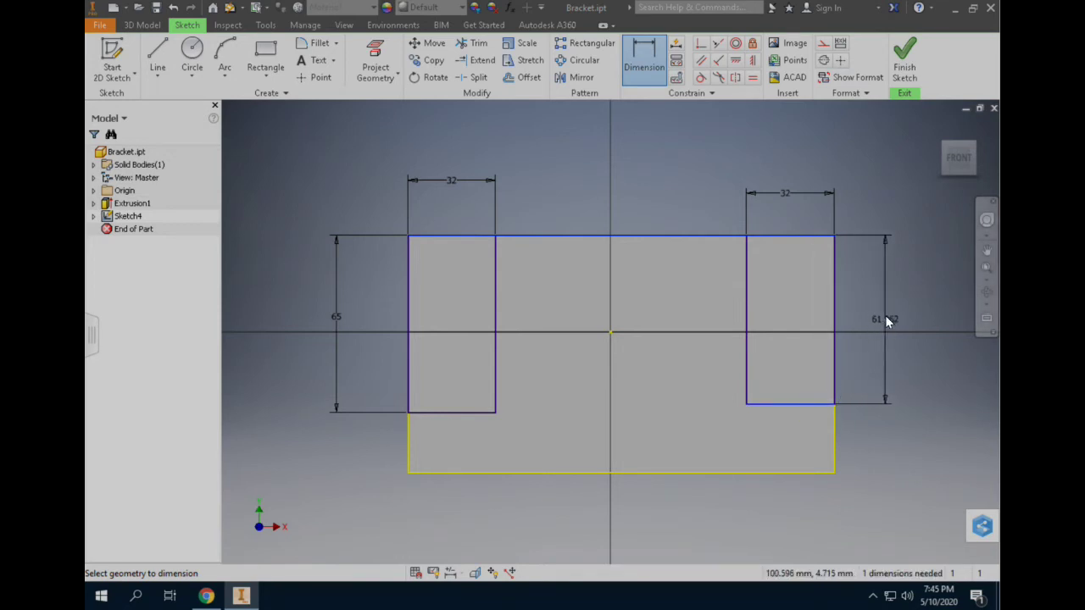
{"action": "left_click", "coordinate": [888, 315]}
{"action": "type", "text": "65"}
{"action": "key", "text": "Return"}
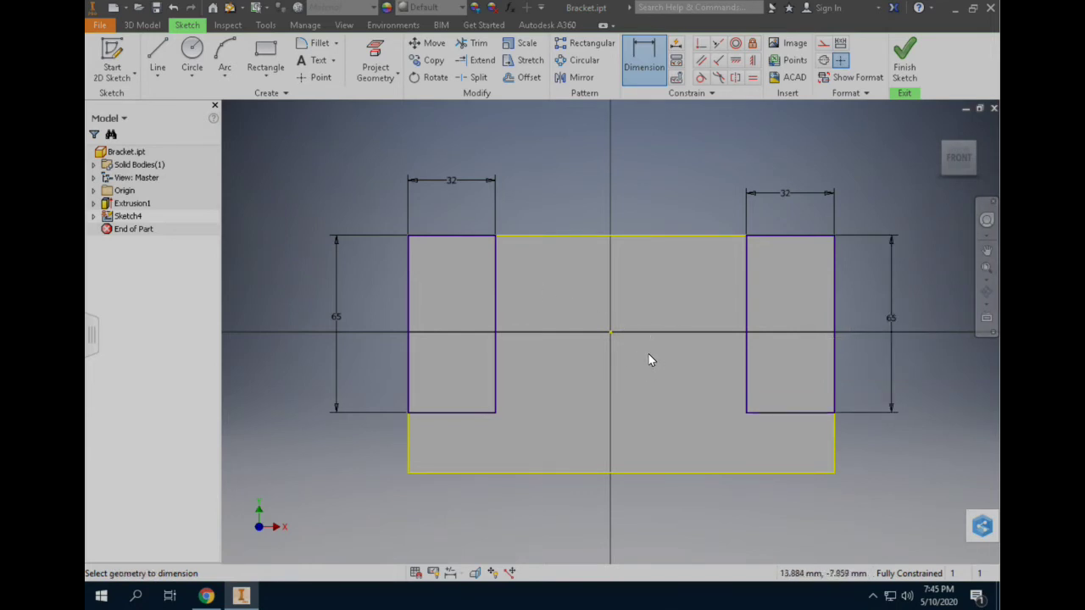
Step: Finish the sketch and extrude both rectangles as a cut through the whole block with the extent set to All
{"action": "left_click", "coordinate": [903, 54]}
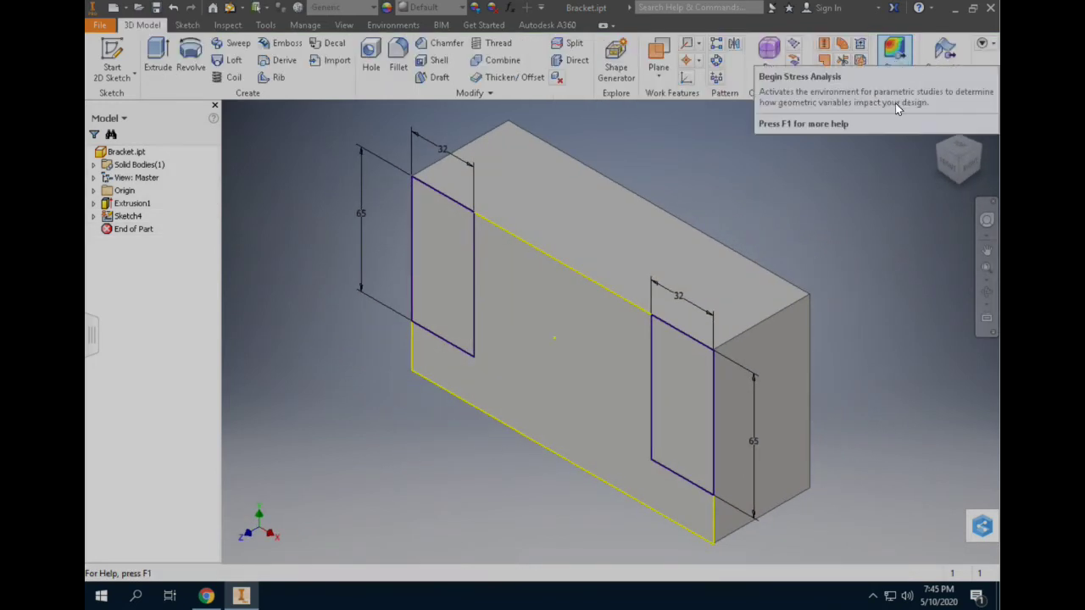
{"action": "left_click", "coordinate": [158, 61]}
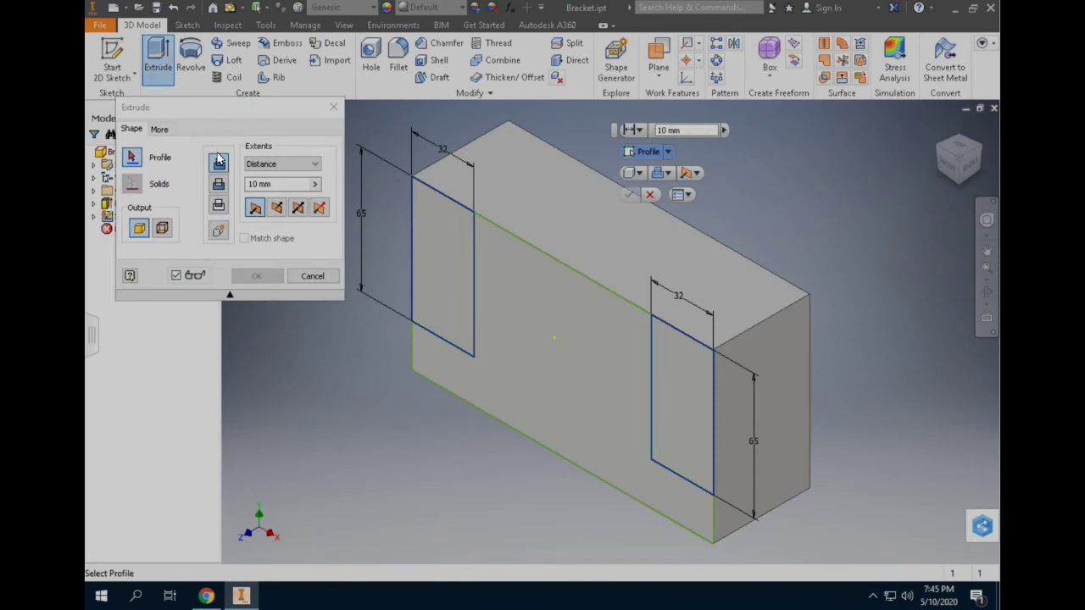
{"action": "left_click", "coordinate": [429, 248]}
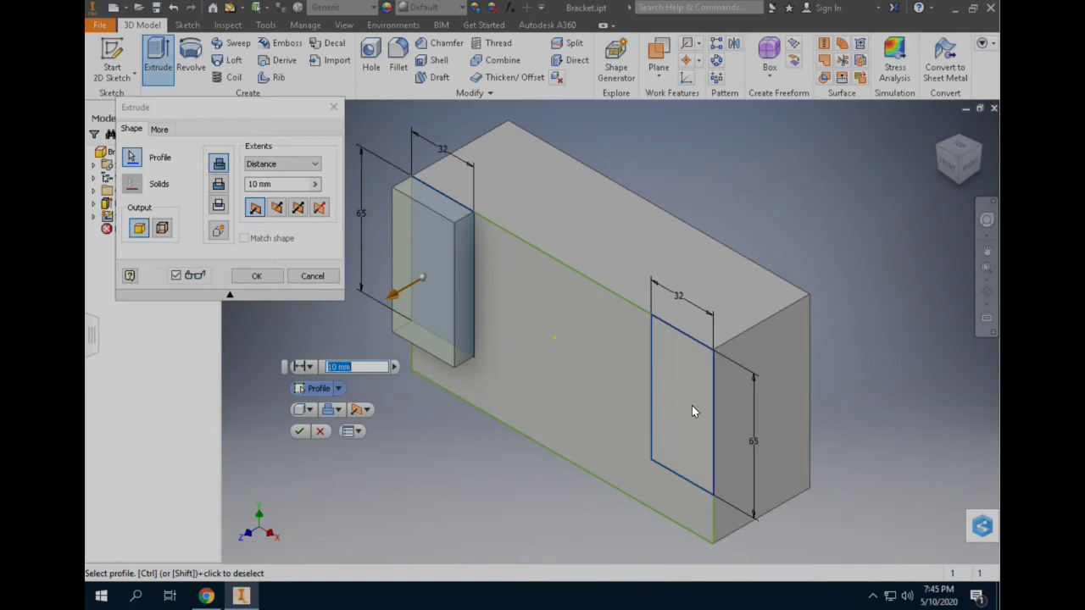
{"action": "left_click", "coordinate": [681, 399]}
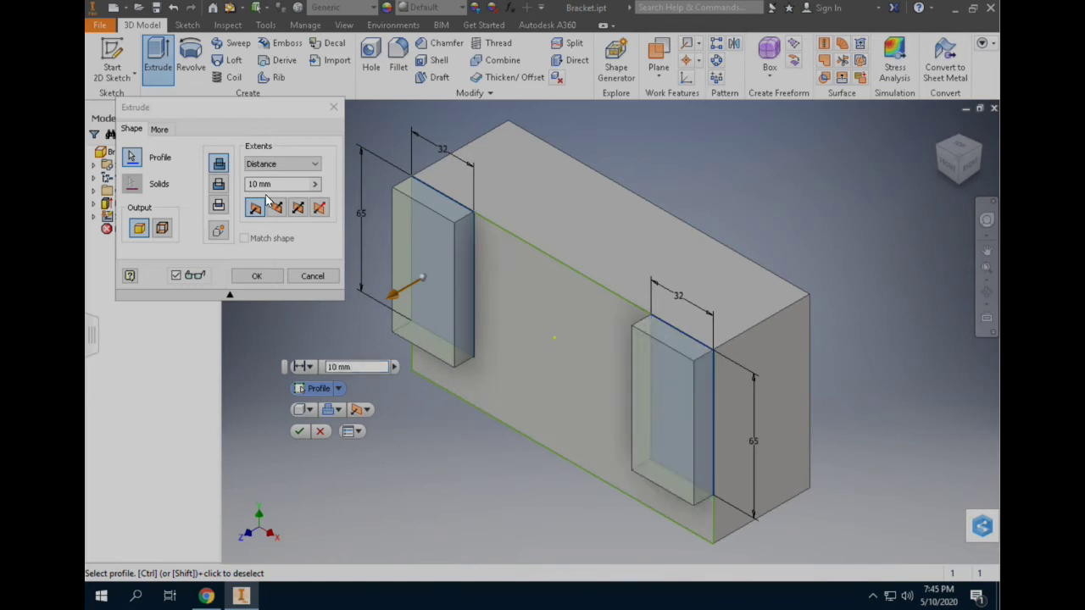
{"action": "left_click", "coordinate": [220, 186]}
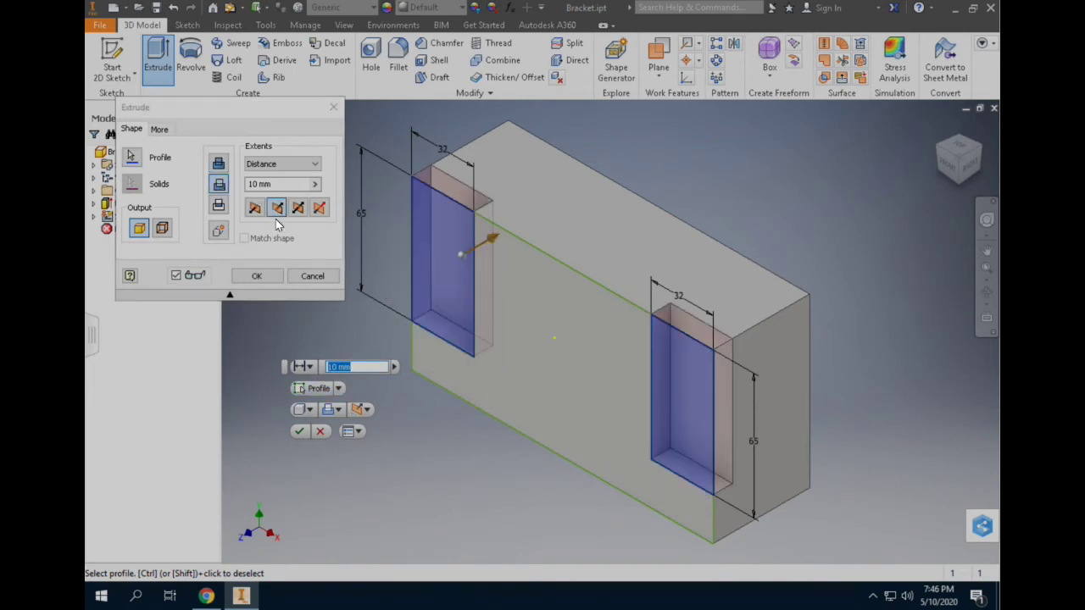
{"action": "left_click", "coordinate": [269, 169]}
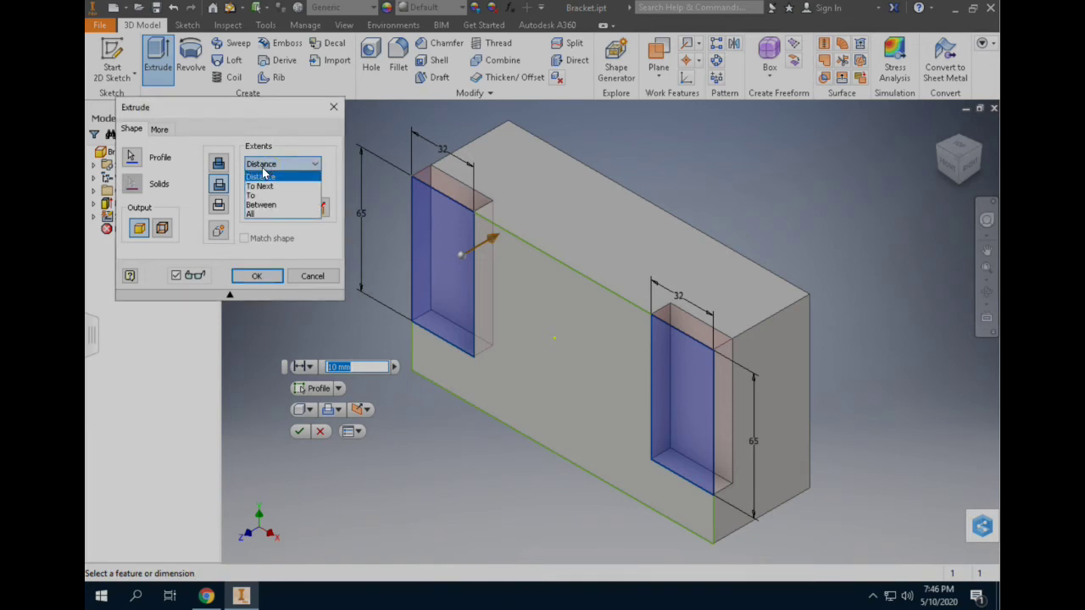
{"action": "left_click", "coordinate": [251, 214]}
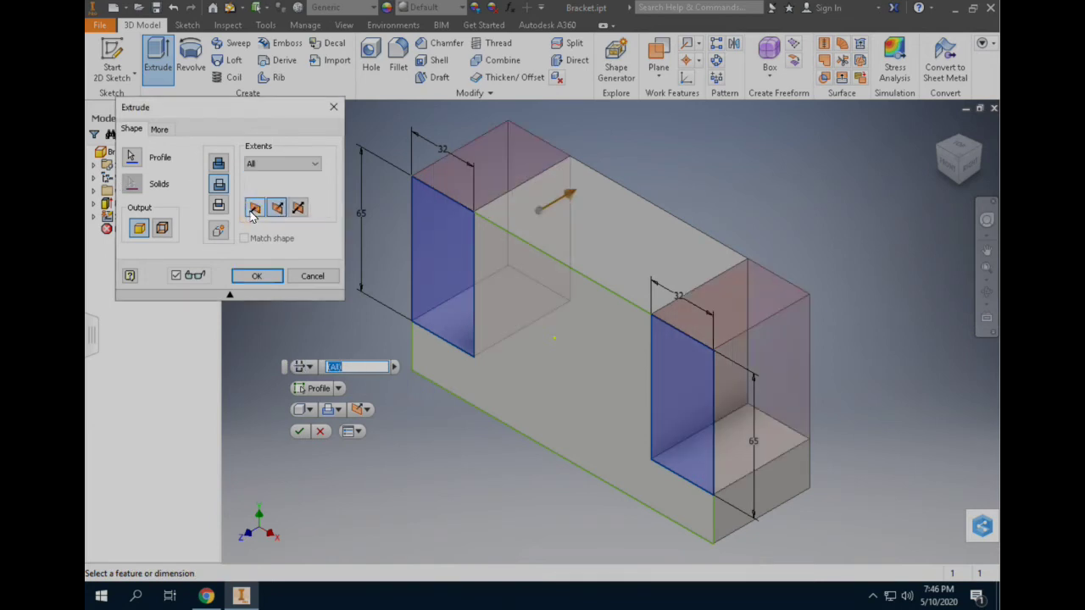
{"action": "left_click", "coordinate": [258, 279]}
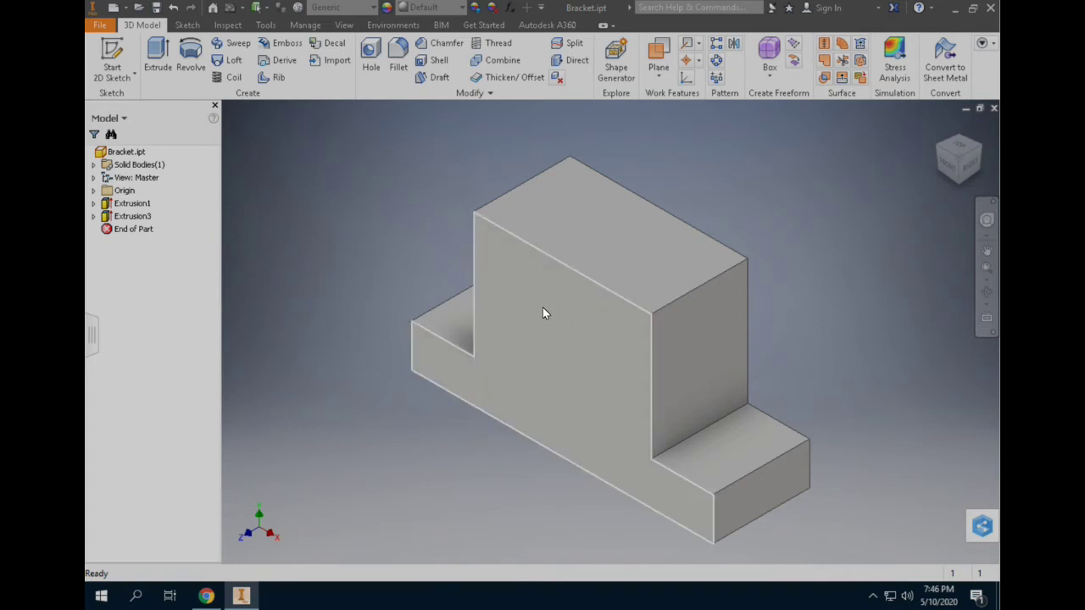
Step: Start a sketch on the block's front face and project the face's outline into it
{"action": "left_click", "coordinate": [110, 51]}
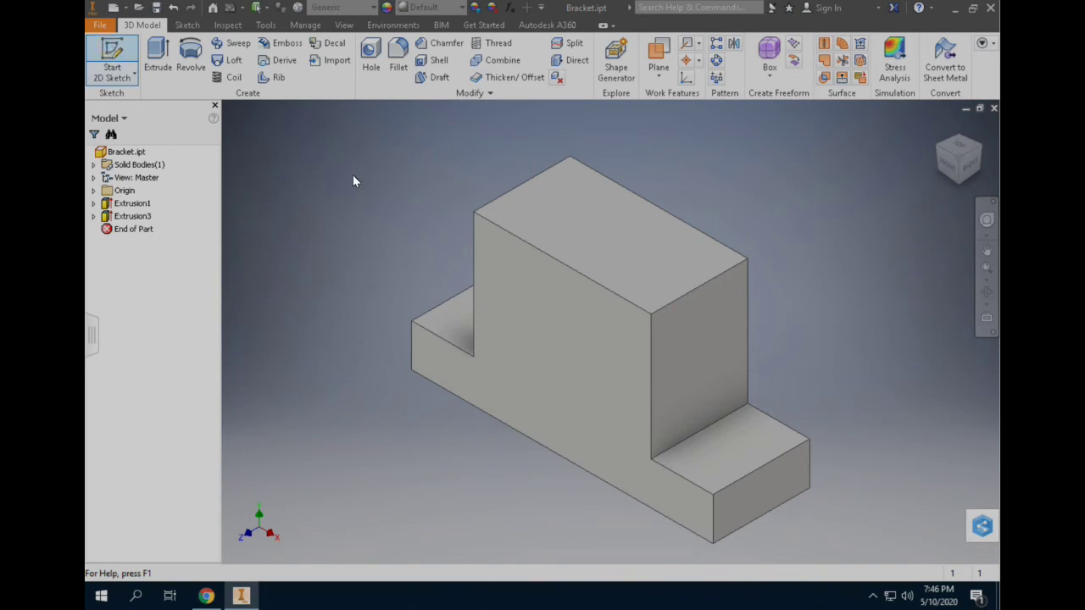
{"action": "left_click", "coordinate": [536, 308]}
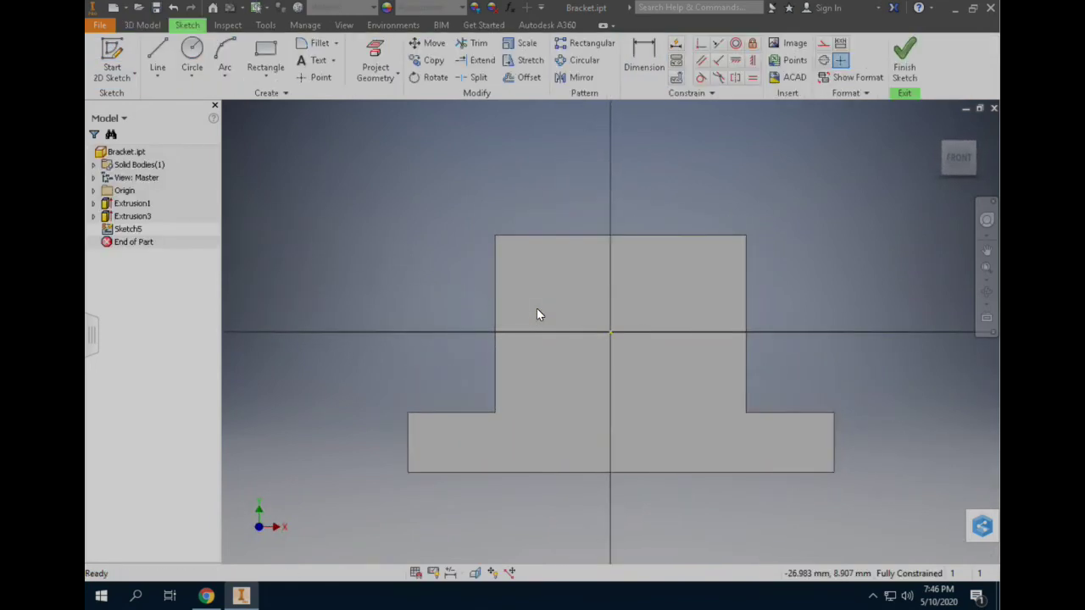
{"action": "left_click", "coordinate": [375, 64]}
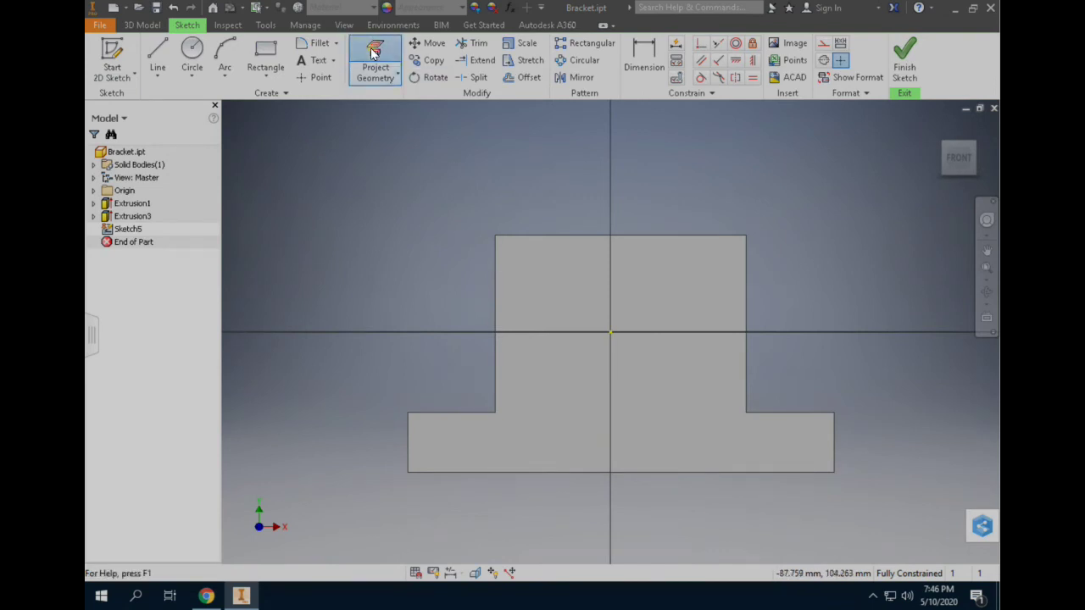
{"action": "left_click", "coordinate": [549, 291]}
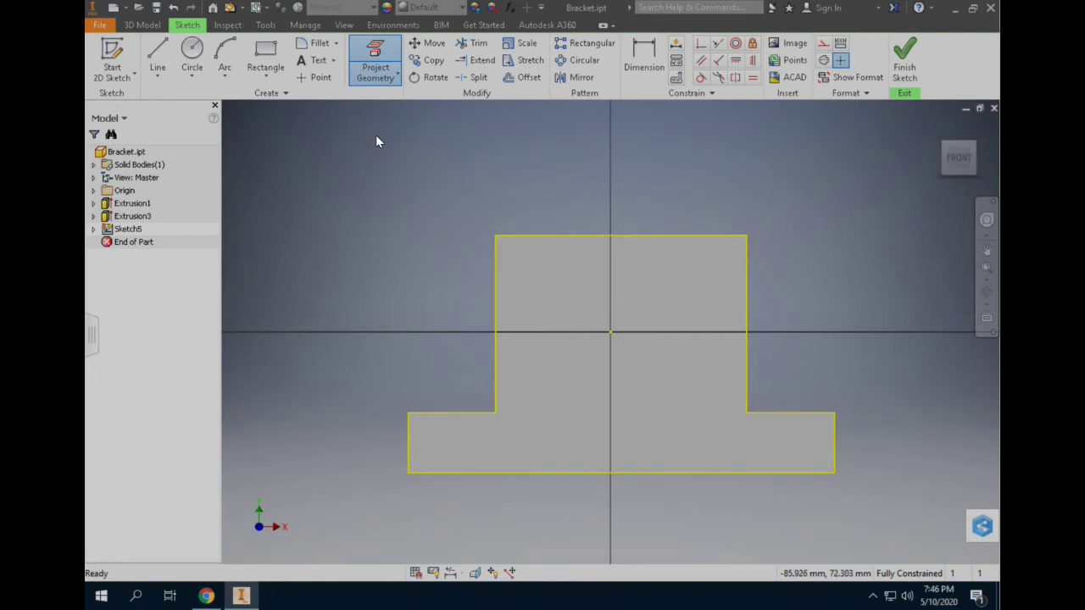
{"action": "key", "text": "Escape"}
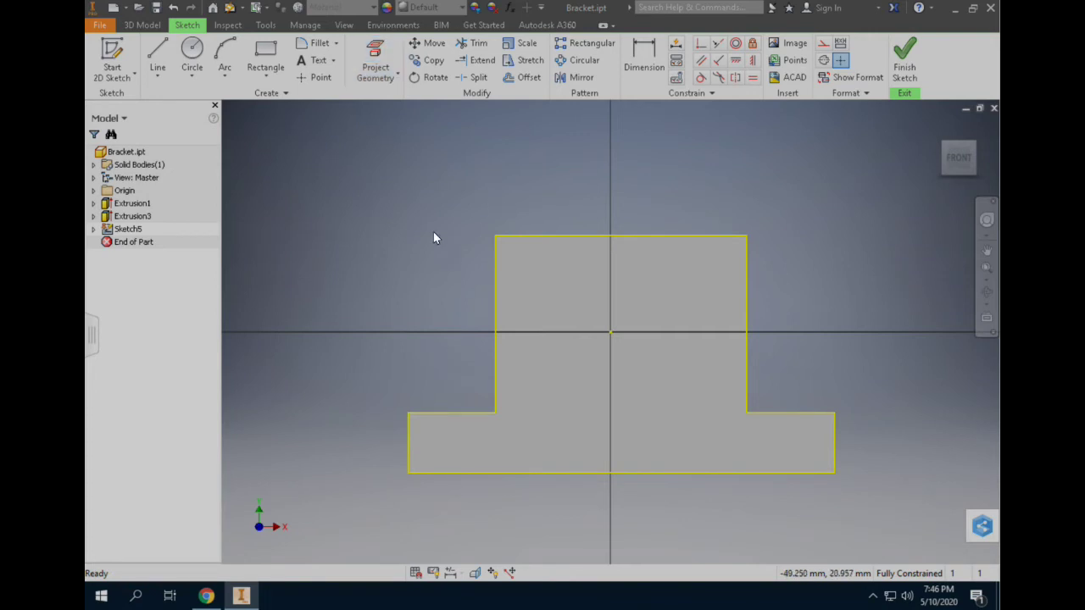
Step: Draw a rectangle about 44 mm wide and 61 mm high, hanging from the top edge of the front face's raised section
{"action": "left_click", "coordinate": [257, 51]}
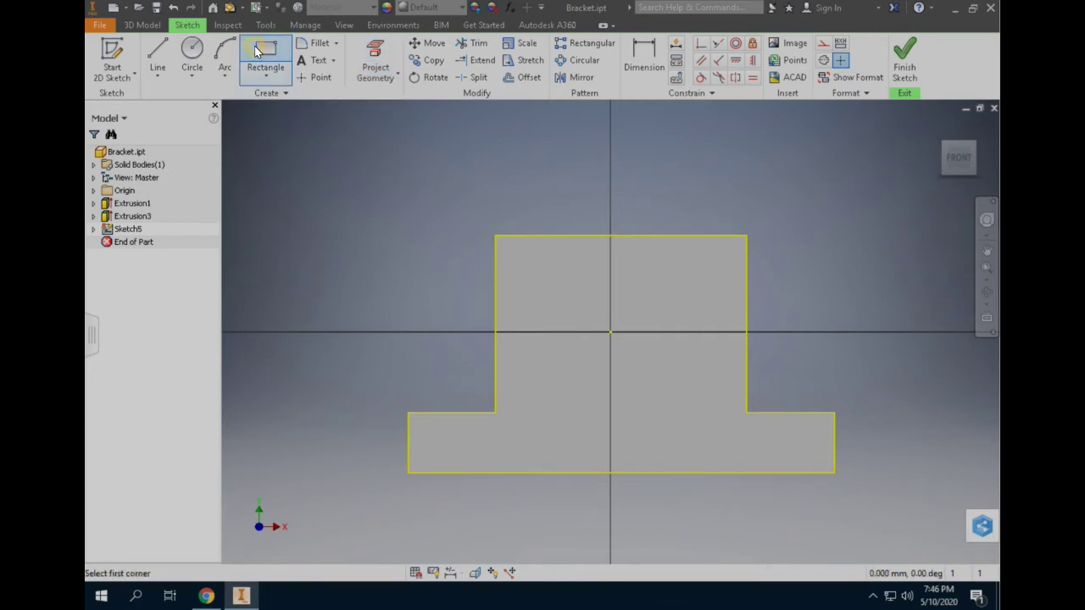
{"action": "left_click", "coordinate": [551, 237]}
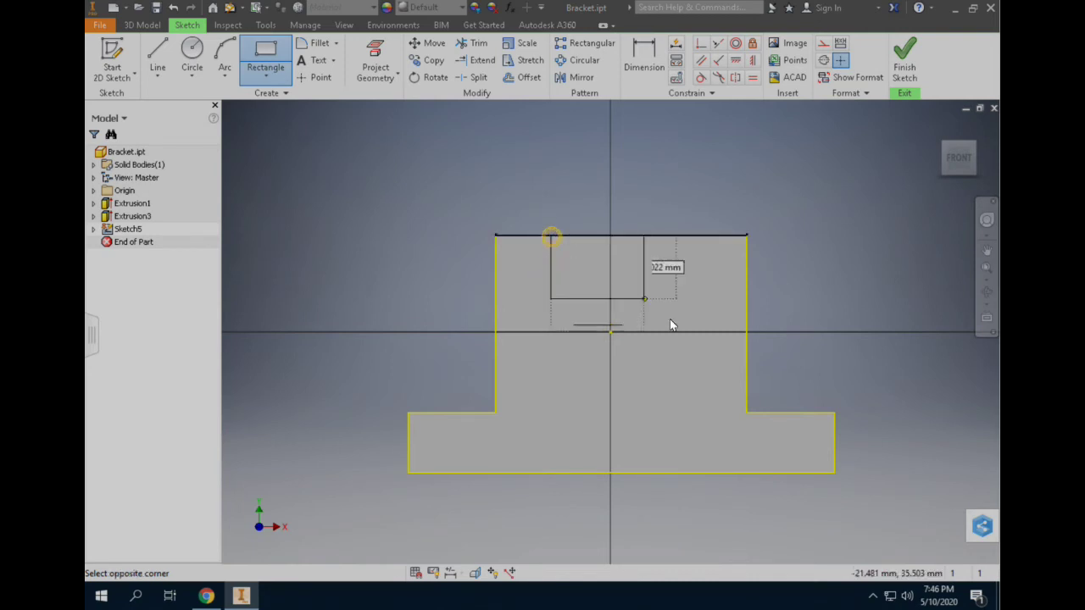
{"action": "left_click", "coordinate": [670, 400]}
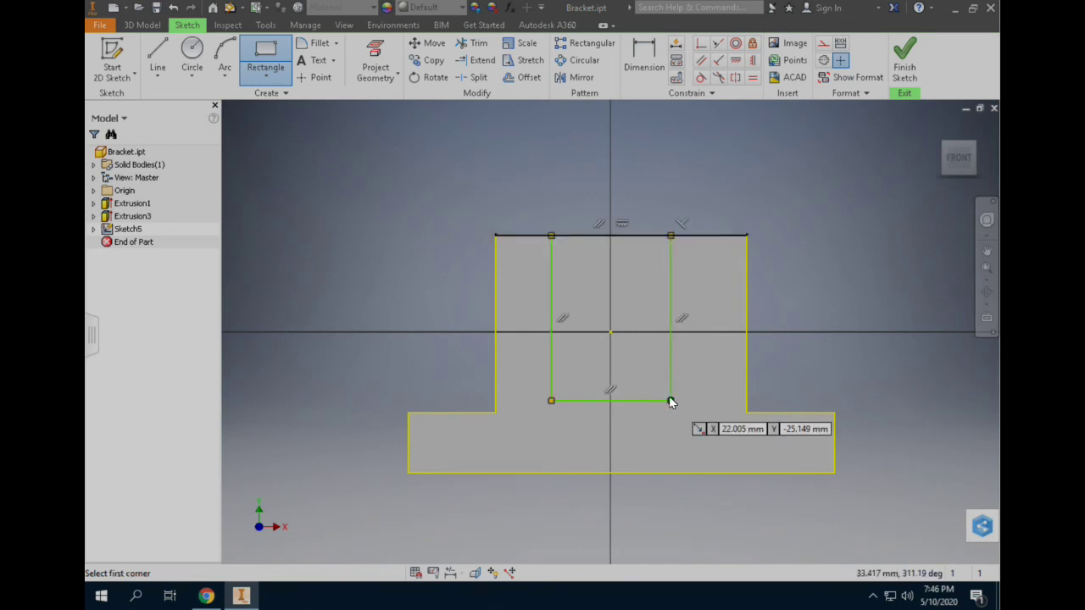
{"action": "key", "text": "Escape"}
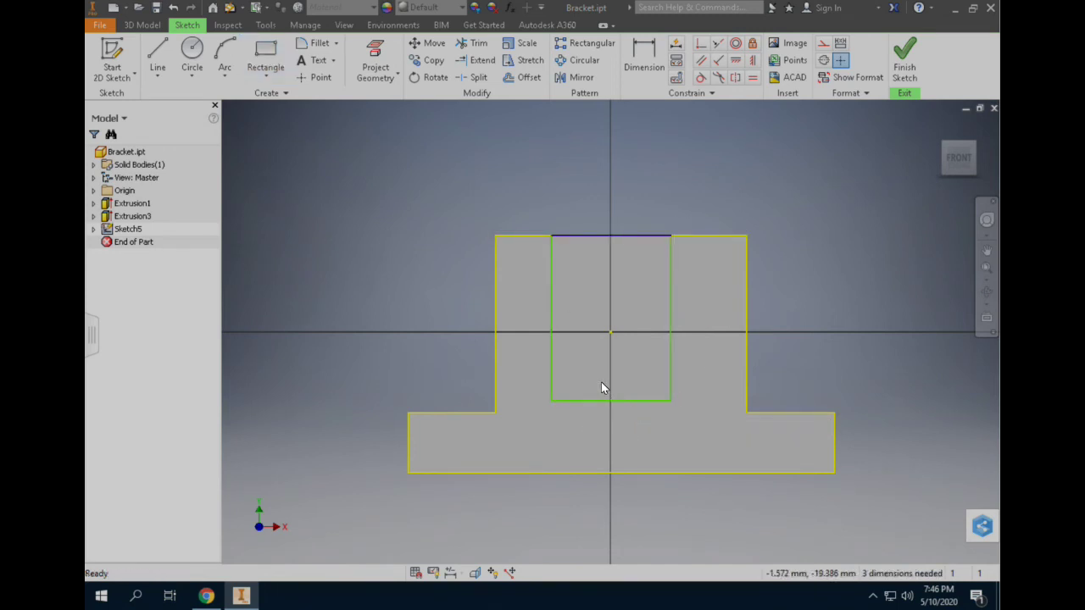
Step: Dimension the rectangle's height from the face's top edge as 58 mm, placing the dimension beside the face
{"action": "left_click", "coordinate": [645, 66]}
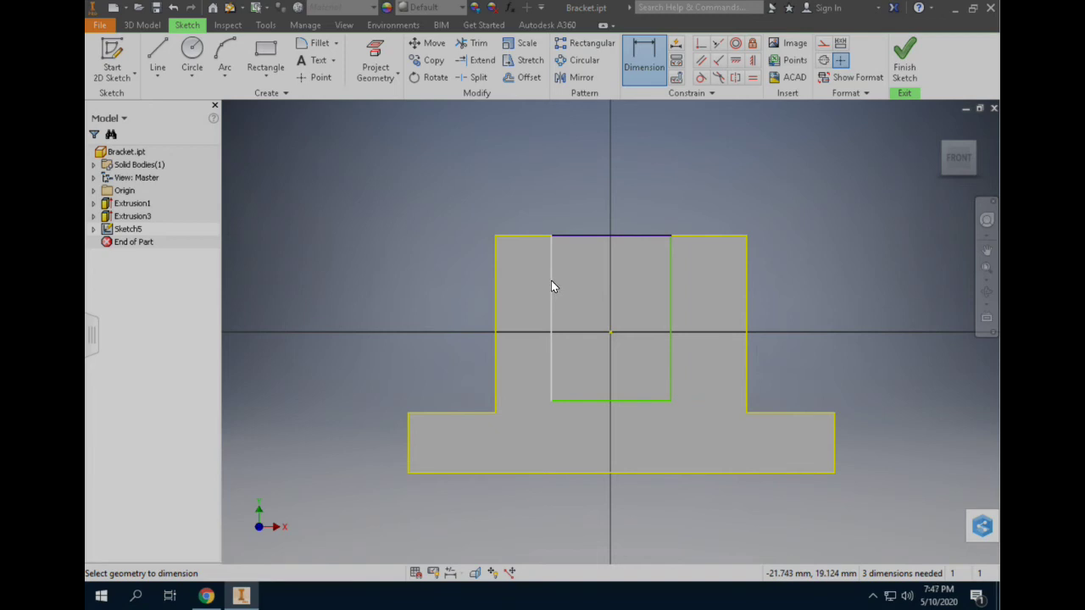
{"action": "left_click", "coordinate": [574, 235]}
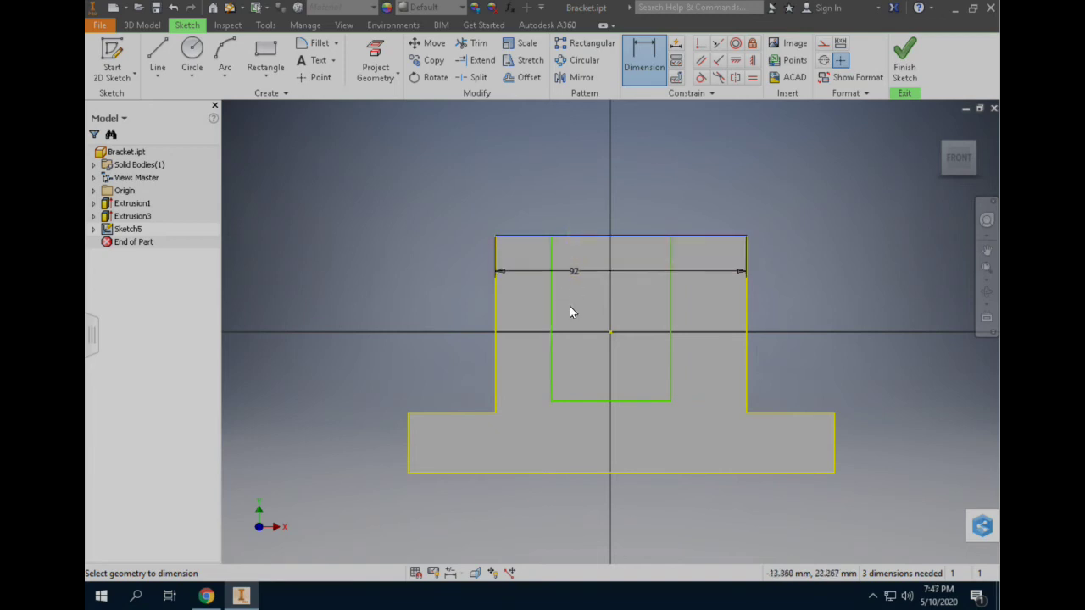
{"action": "left_click", "coordinate": [583, 401]}
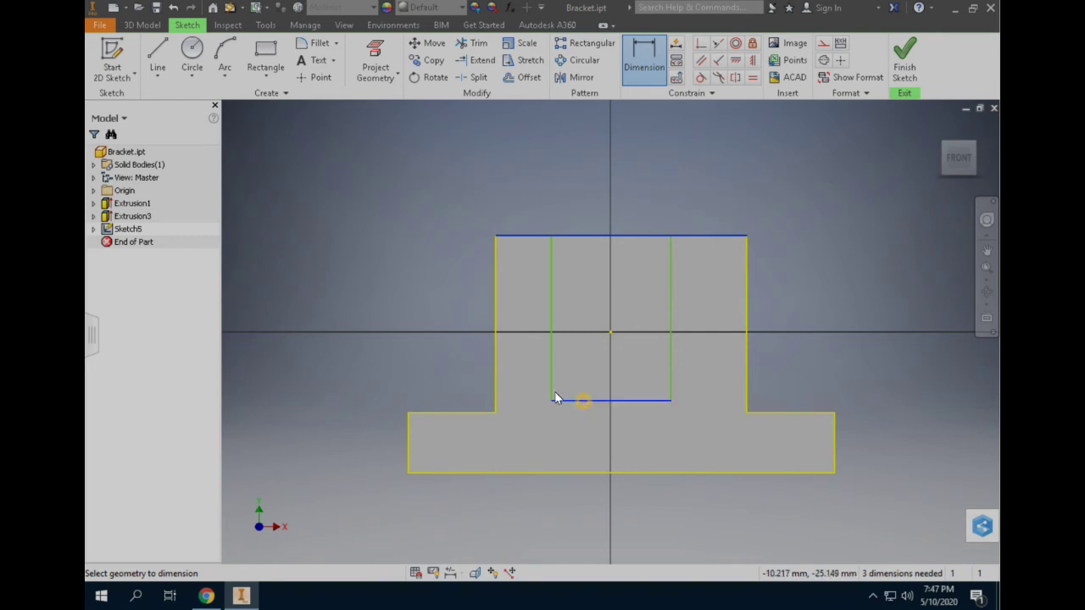
{"action": "left_click", "coordinate": [457, 306]}
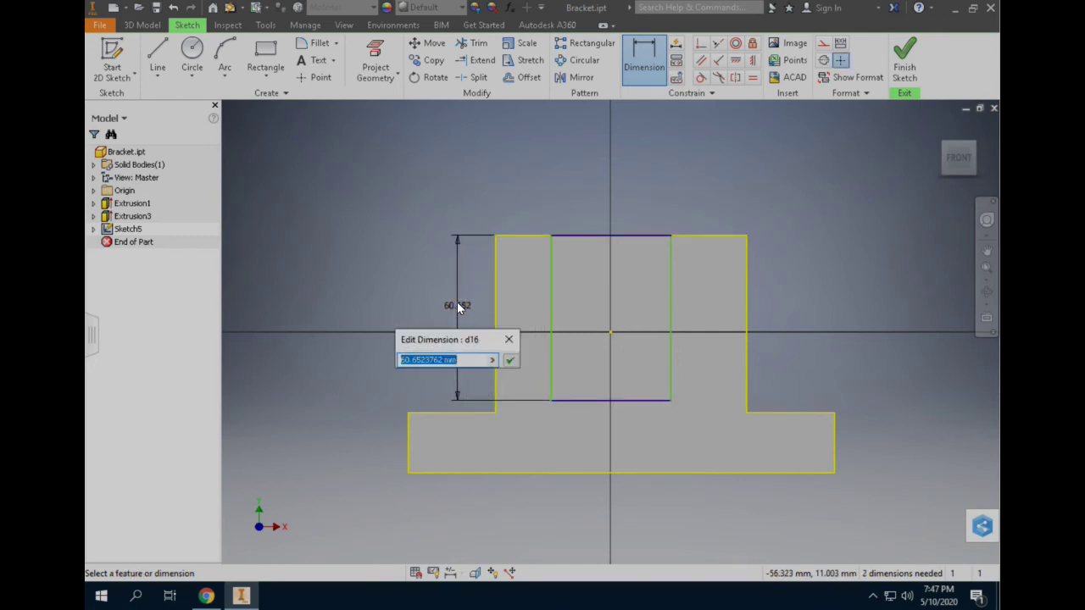
{"action": "type", "text": "58"}
{"action": "key", "text": "Return"}
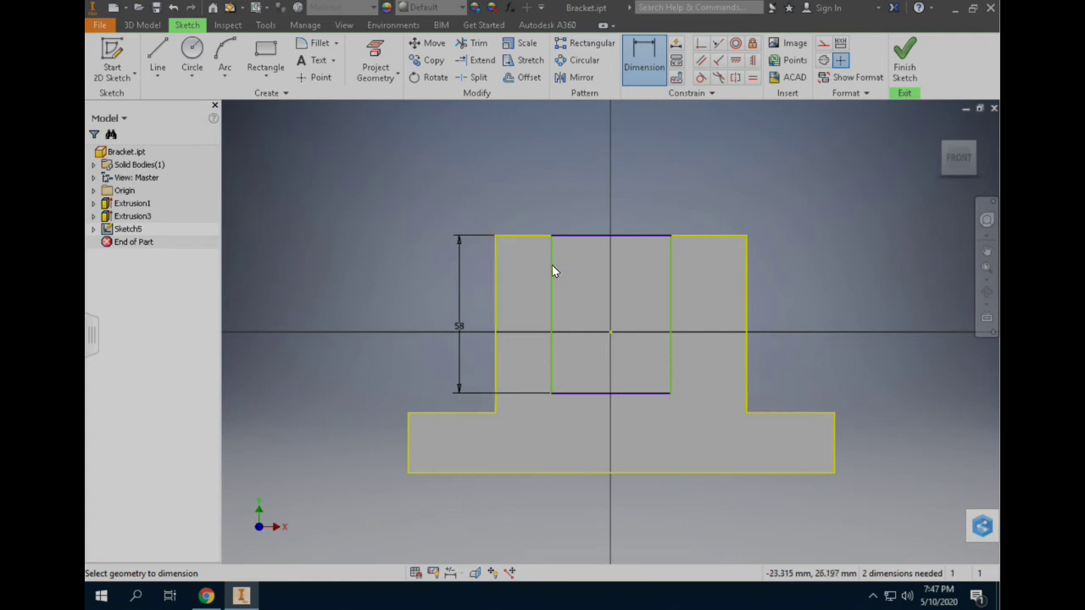
Step: Dimension the gap between the raised section's left edge and the rectangle's left side as 21 mm, placing it above the face
{"action": "left_click", "coordinate": [496, 264]}
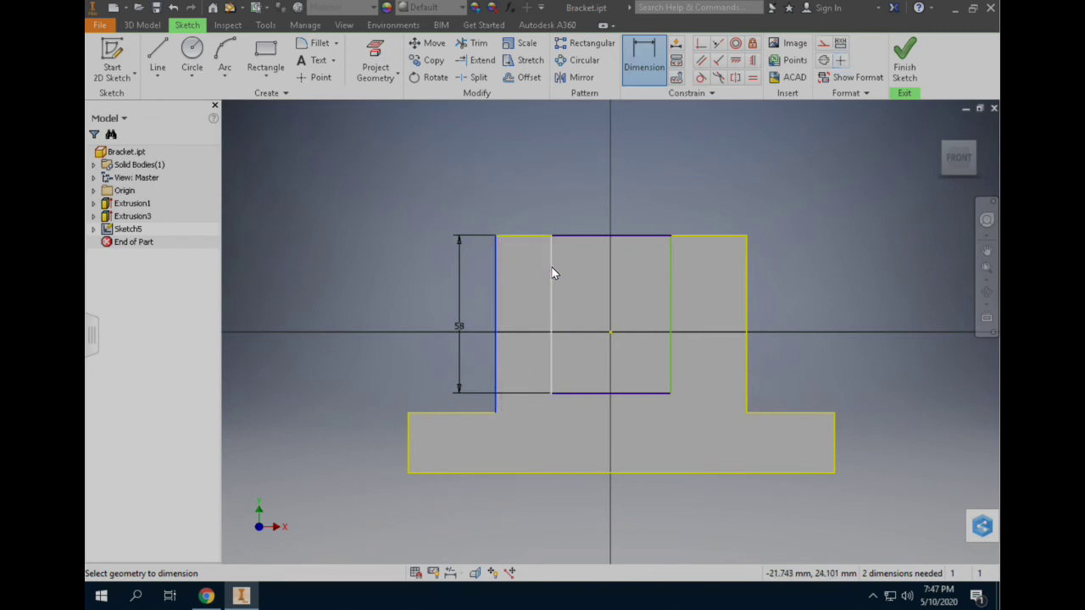
{"action": "left_click", "coordinate": [551, 268]}
{"action": "left_click", "coordinate": [524, 189]}
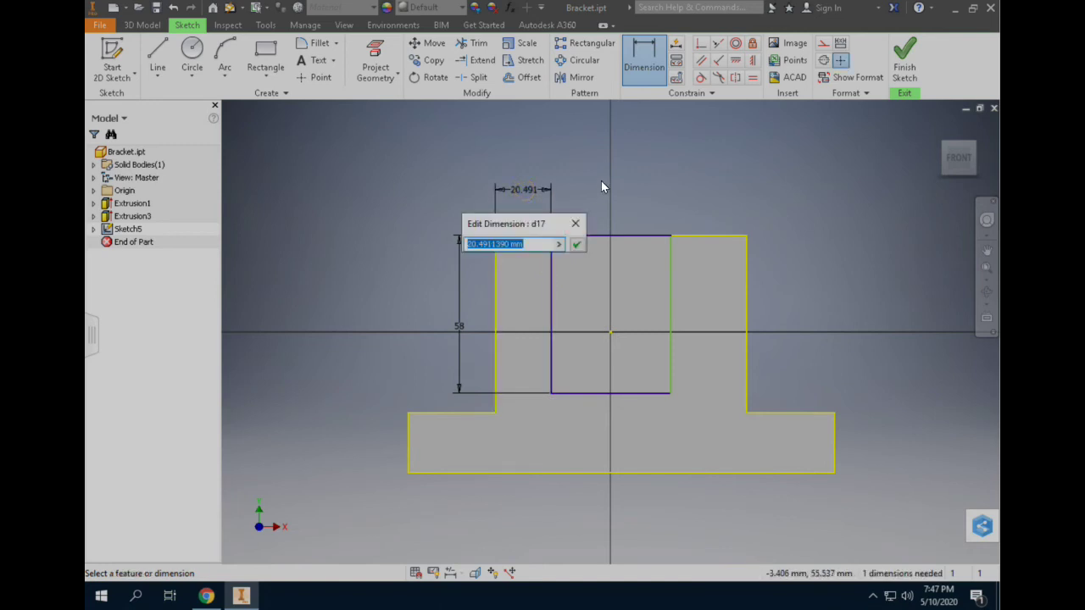
{"action": "type", "text": "21"}
{"action": "key", "text": "Return"}
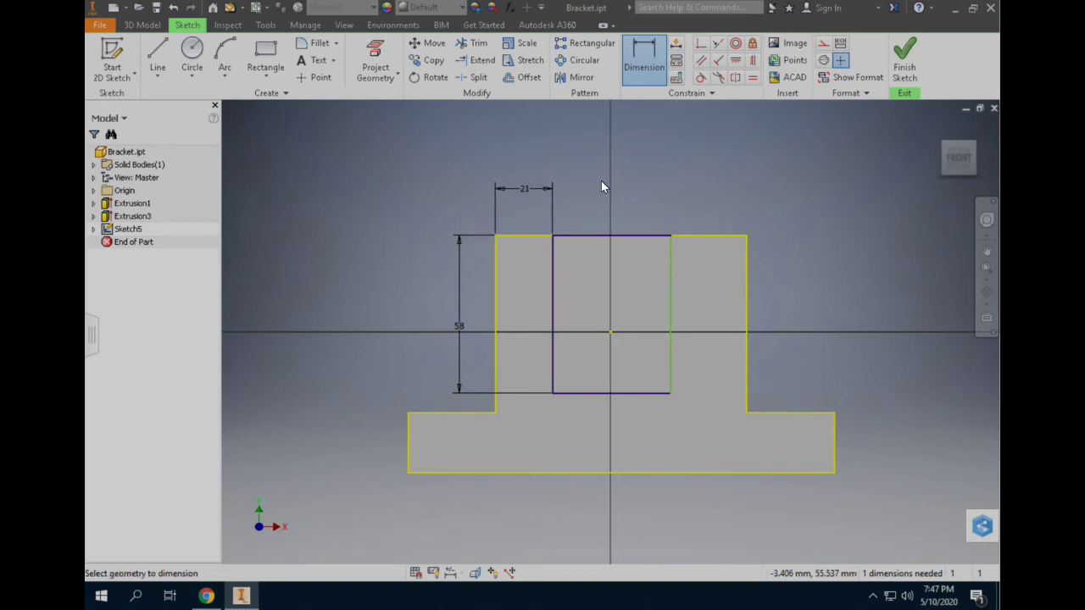
Step: Dimension the gap between the raised section's right edge and the rectangle's right side as 21 mm, placing it above the face
{"action": "left_click", "coordinate": [738, 278]}
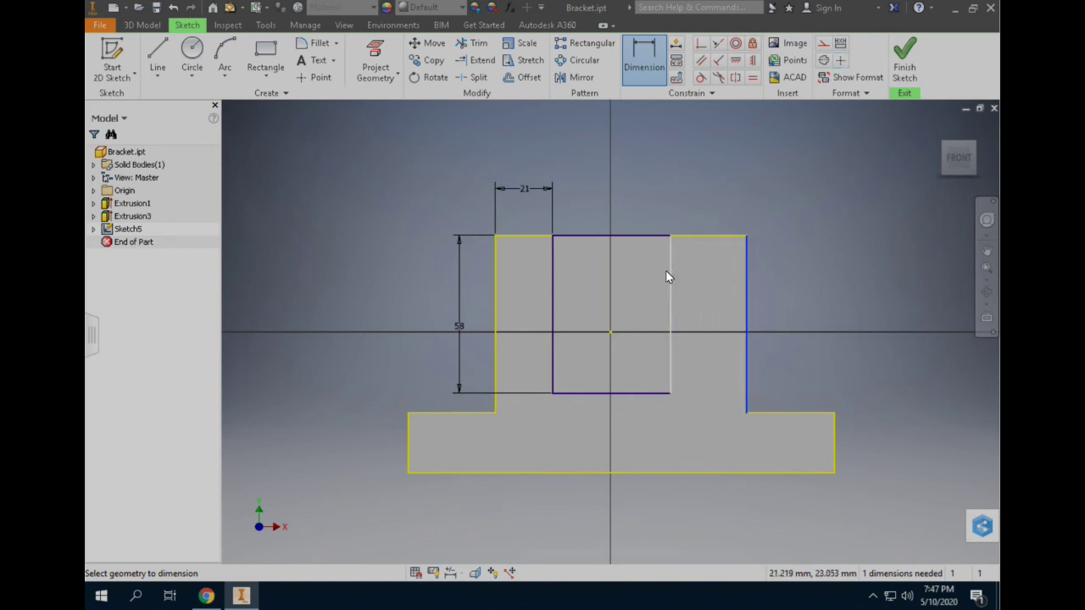
{"action": "left_click", "coordinate": [670, 272]}
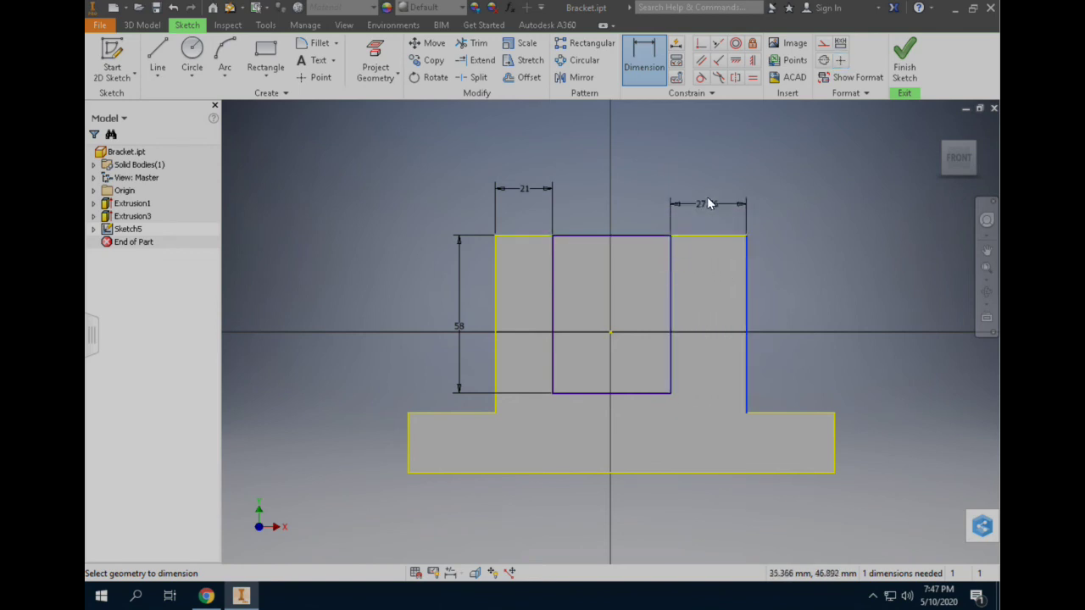
{"action": "left_click", "coordinate": [701, 189]}
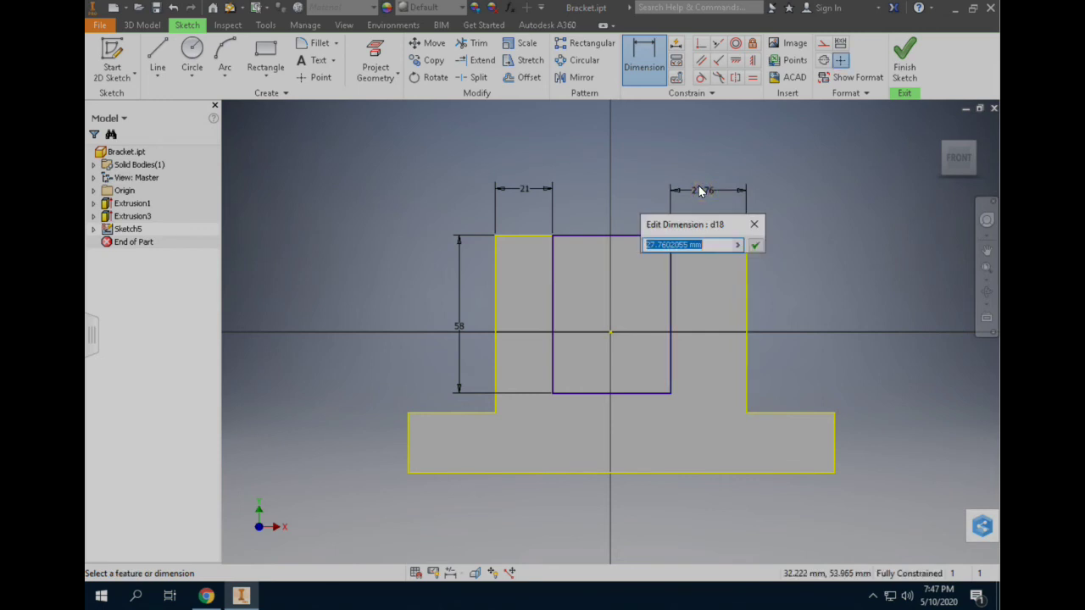
{"action": "type", "text": "21"}
{"action": "key", "text": "Return"}
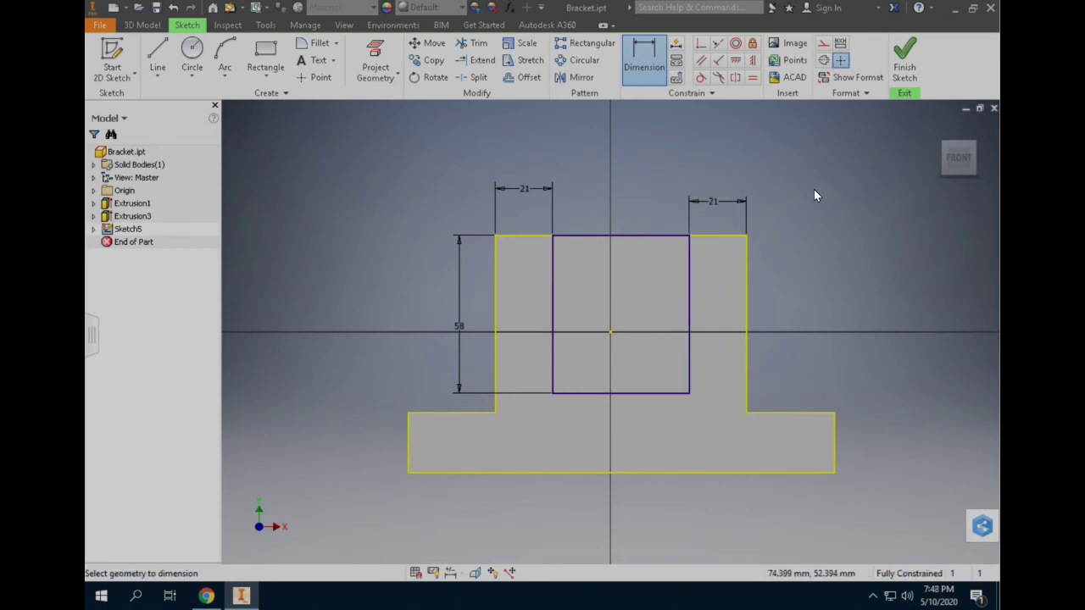
Step: Finish the sketch and extrude the rectangle as a cut 27 mm deep into the block
{"action": "left_click", "coordinate": [905, 54]}
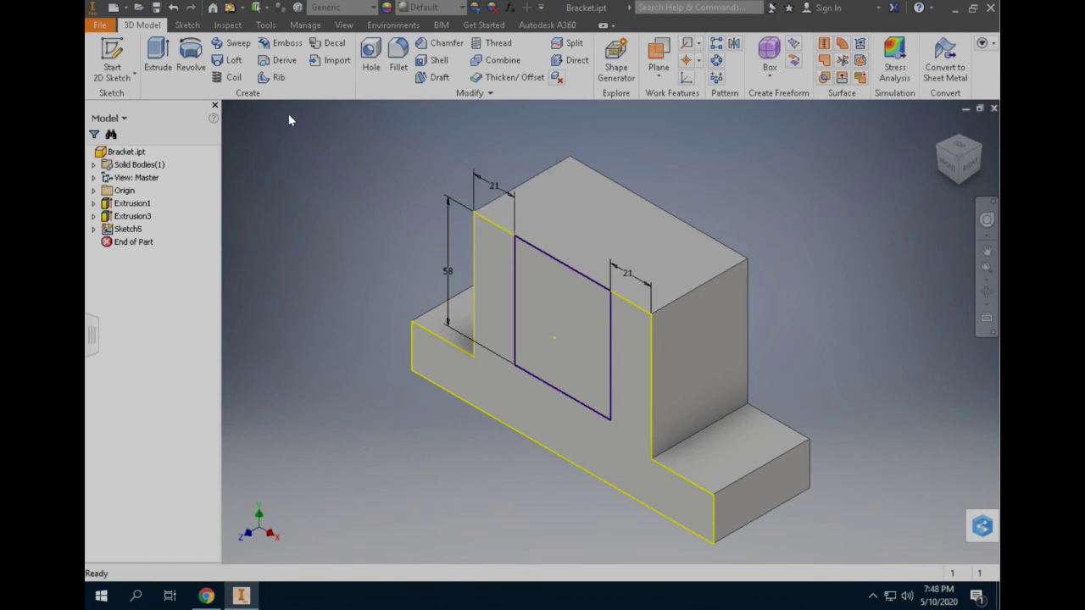
{"action": "left_click", "coordinate": [158, 58]}
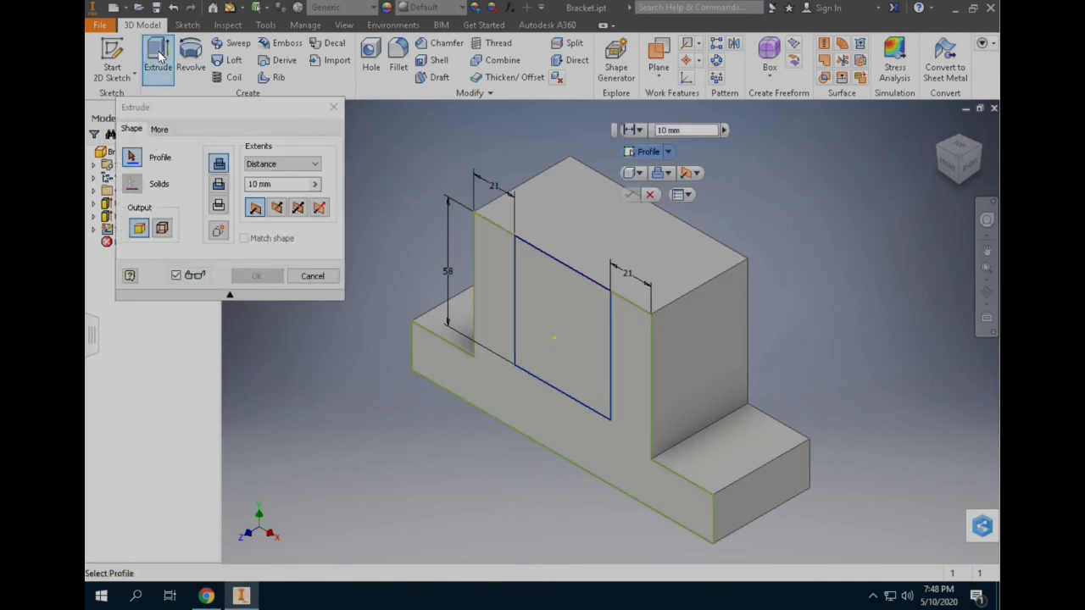
{"action": "left_click", "coordinate": [551, 312]}
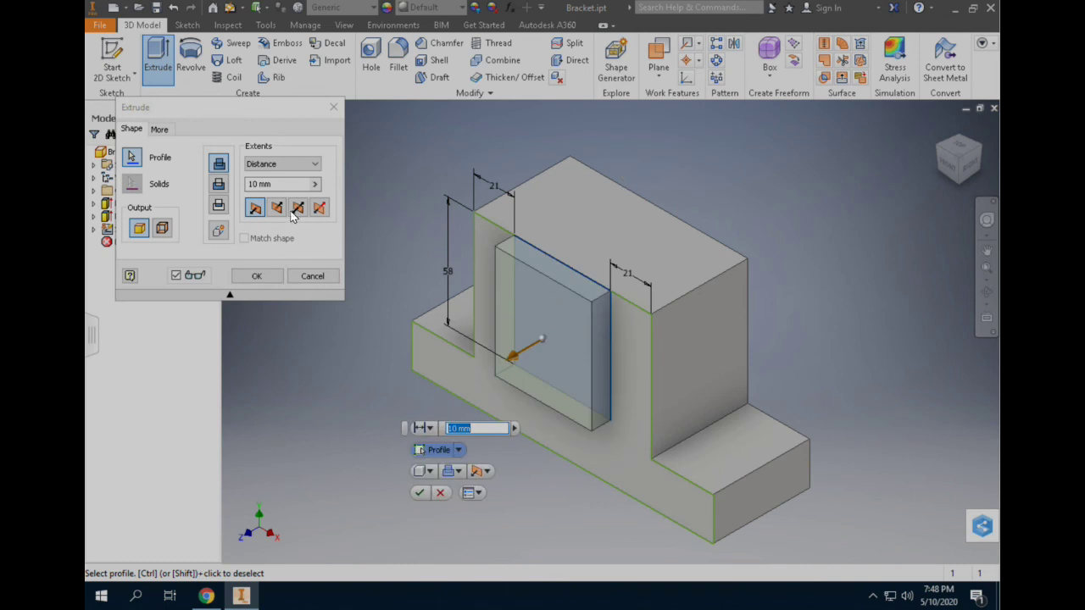
{"action": "left_click", "coordinate": [219, 185]}
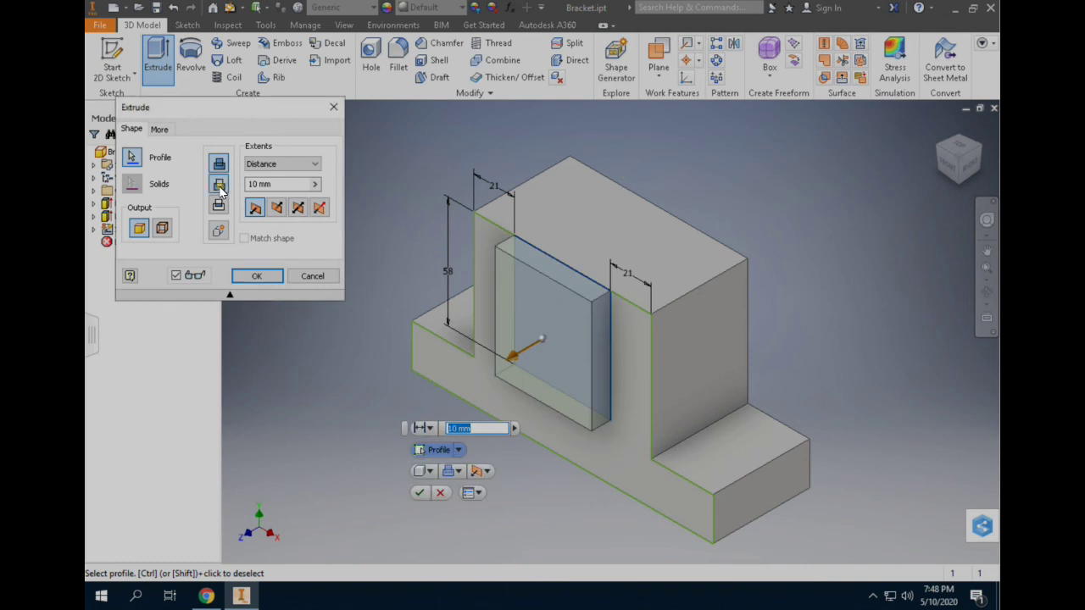
{"action": "left_click", "coordinate": [275, 184]}
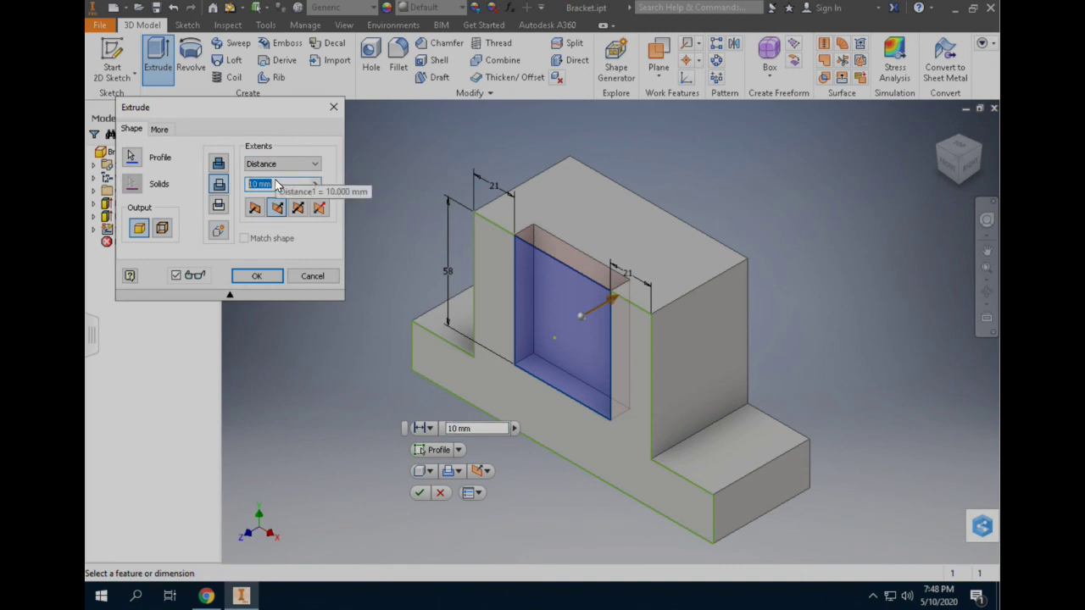
{"action": "type", "text": "27"}
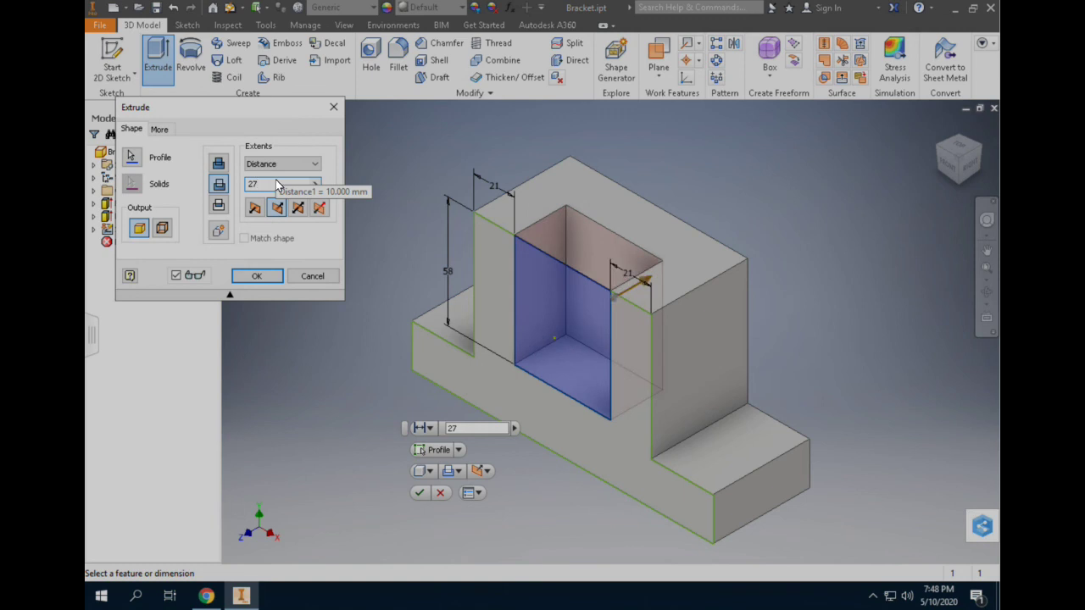
{"action": "left_click", "coordinate": [258, 276]}
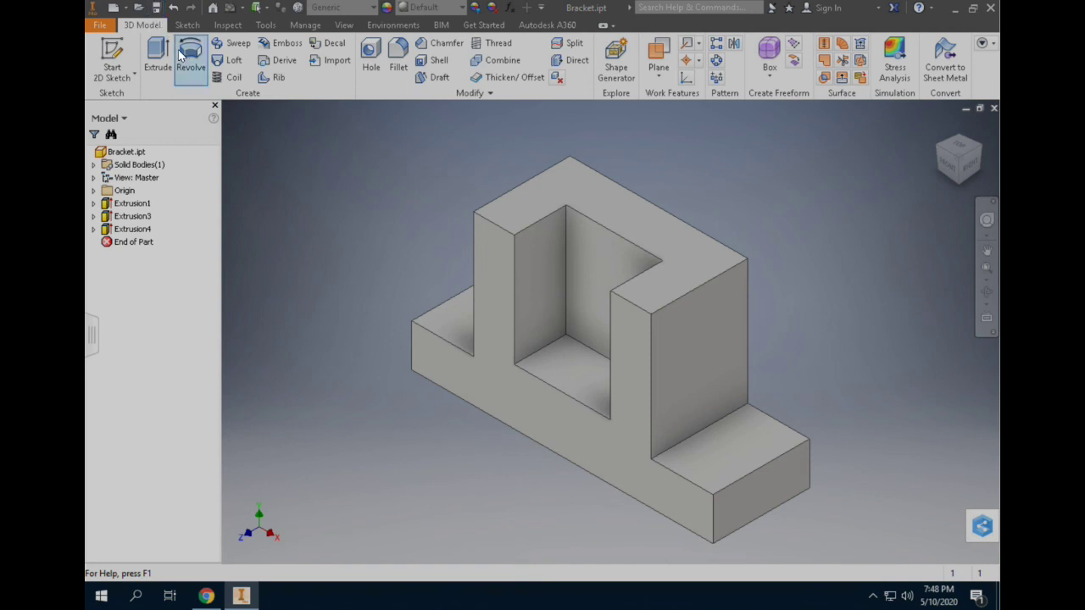
{"action": "left_click", "coordinate": [96, 25]}
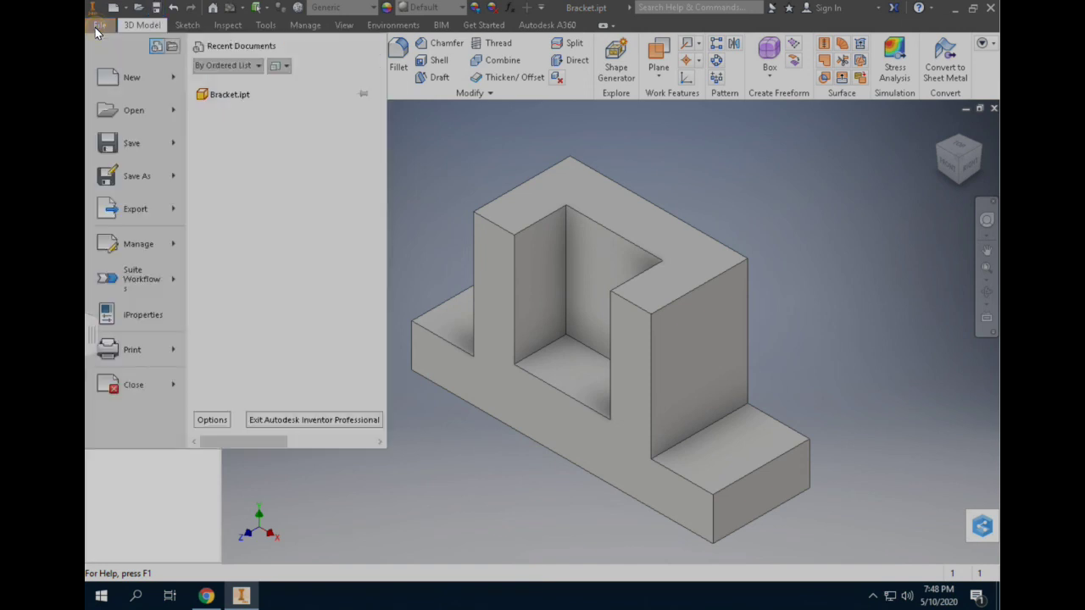
{"action": "left_click", "coordinate": [138, 176]}
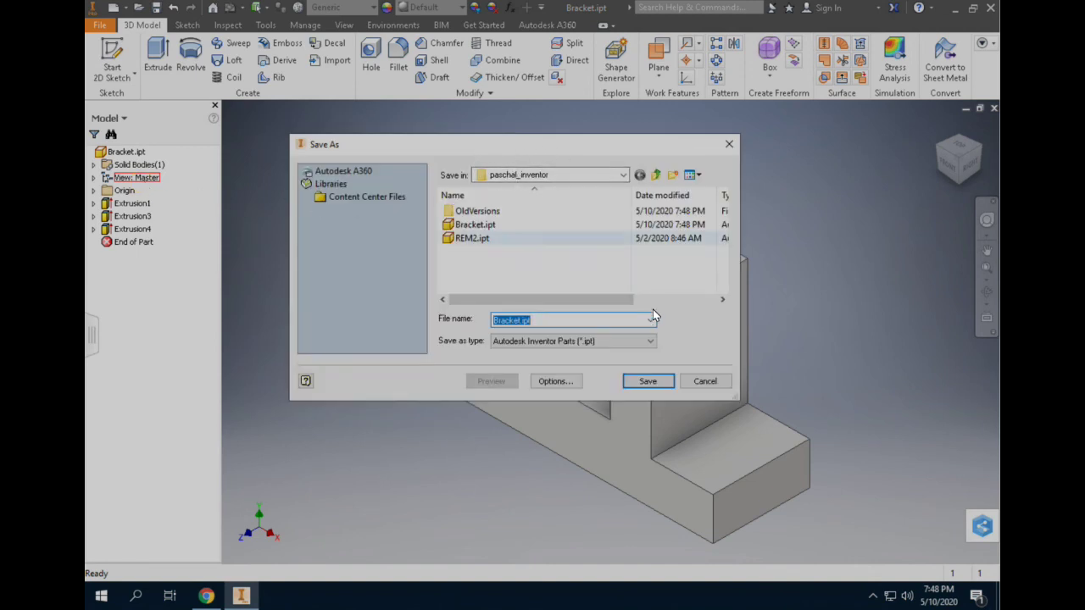
{"action": "left_click", "coordinate": [706, 382]}
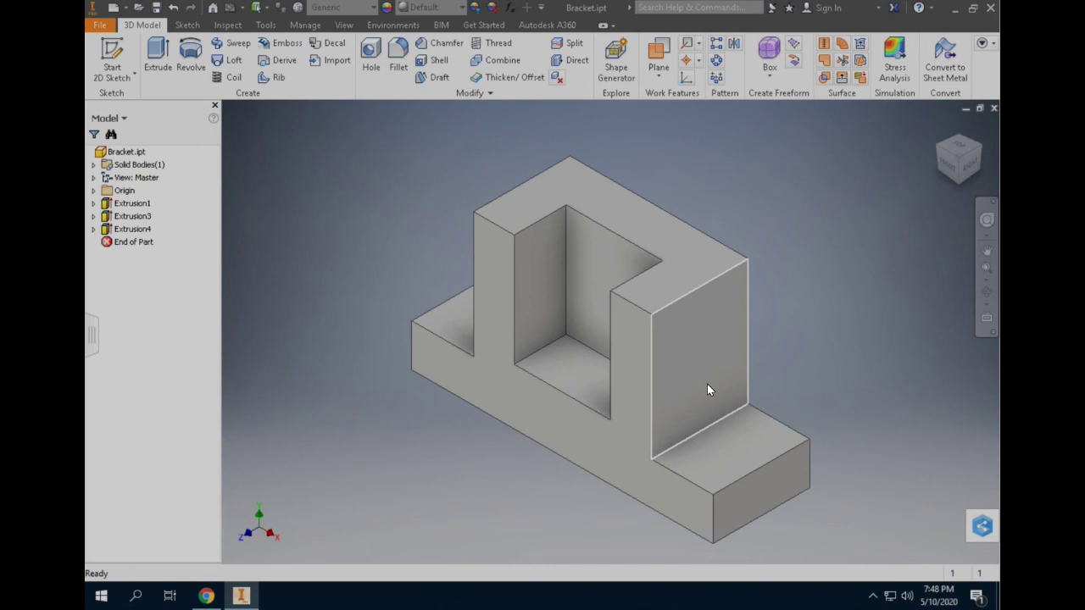
{"action": "mouse_move", "coordinate": [708, 386]}
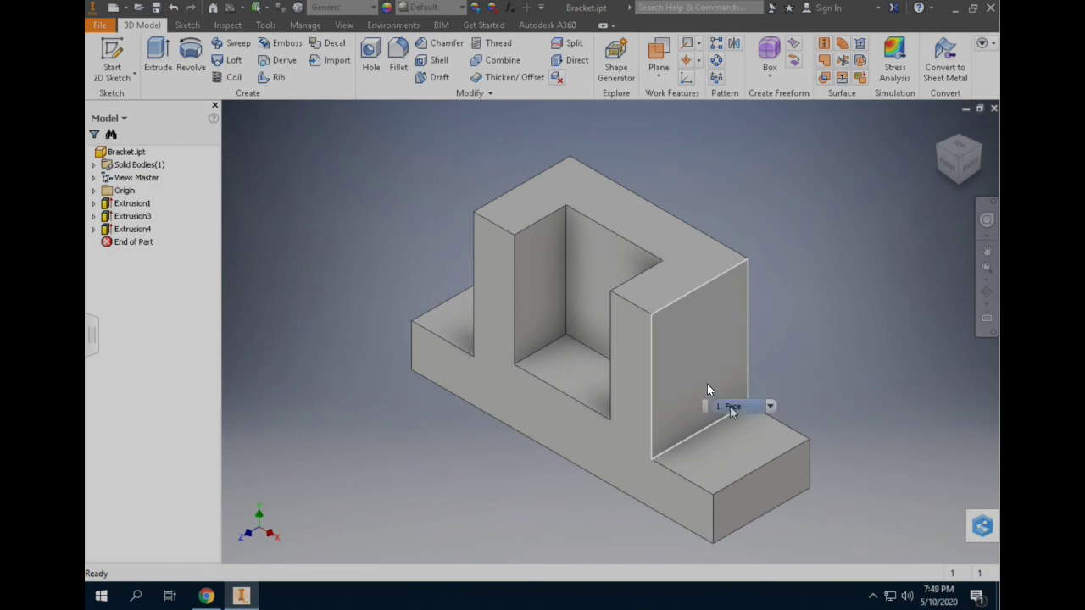